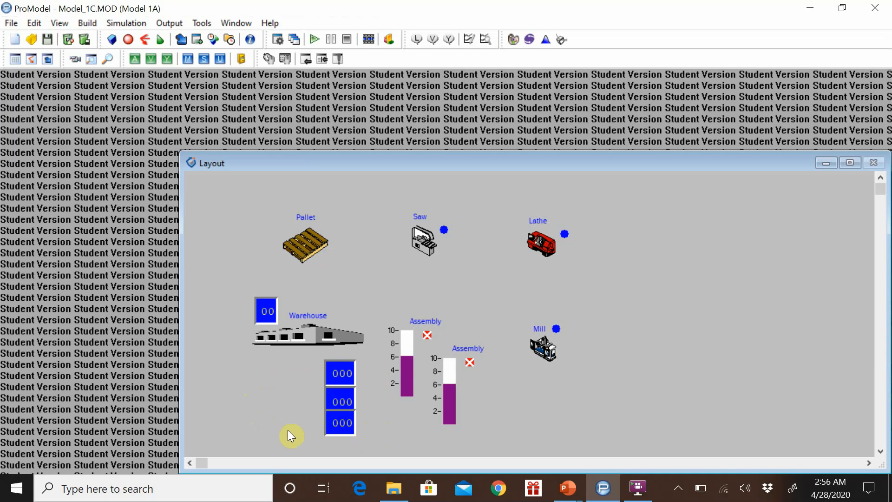
Turn on the layout grid and turn it off again
{"action": "left_click", "coordinate": [86, 24]}
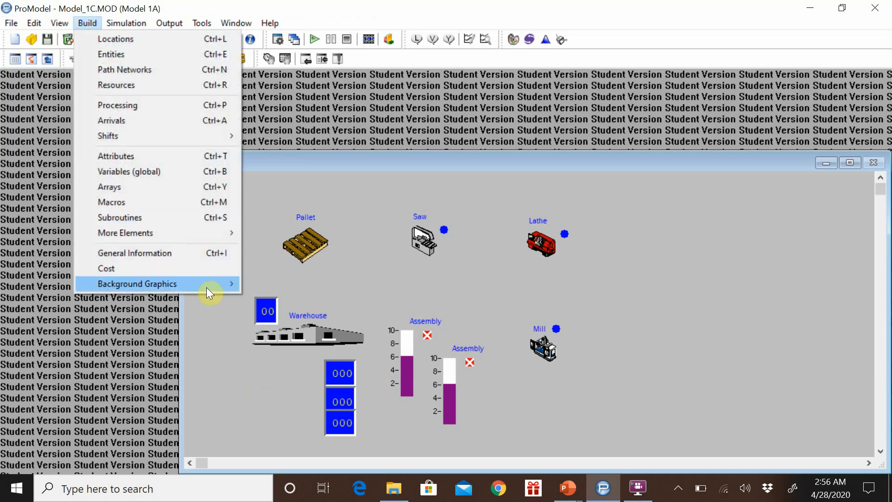
{"action": "mouse_move", "coordinate": [205, 288]}
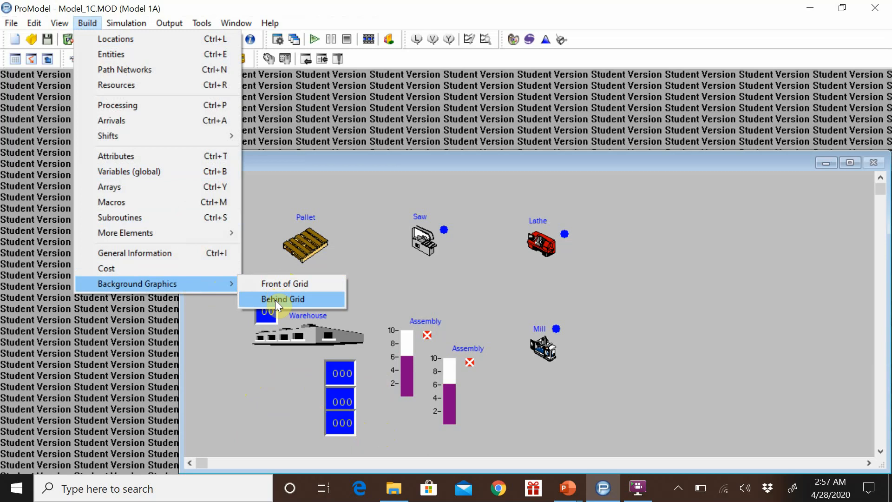
{"action": "mouse_move", "coordinate": [62, 19]}
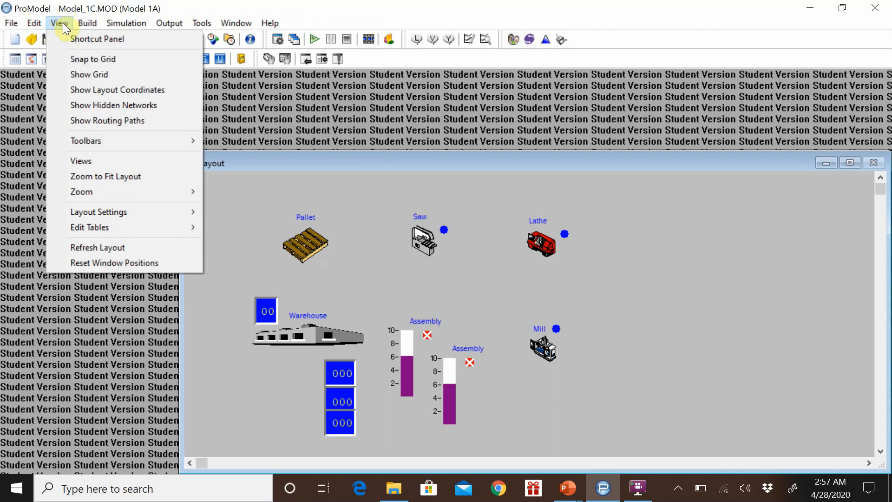
{"action": "left_click", "coordinate": [90, 75]}
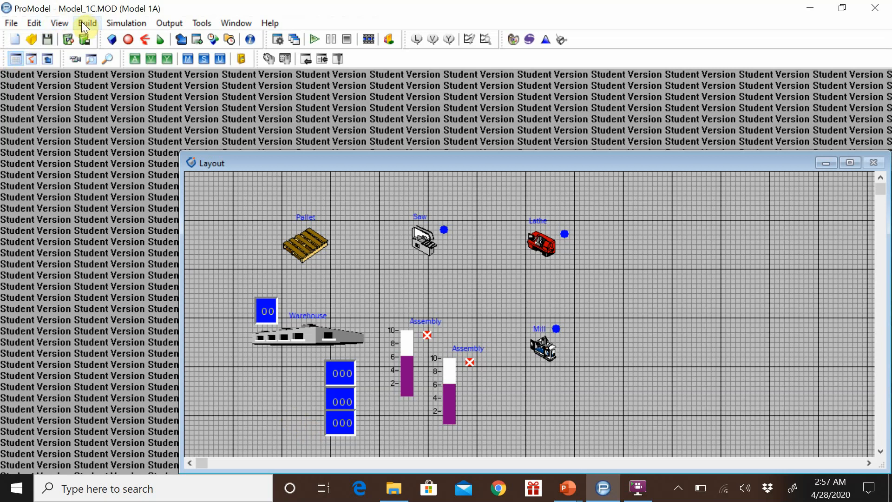
{"action": "left_click", "coordinate": [63, 26]}
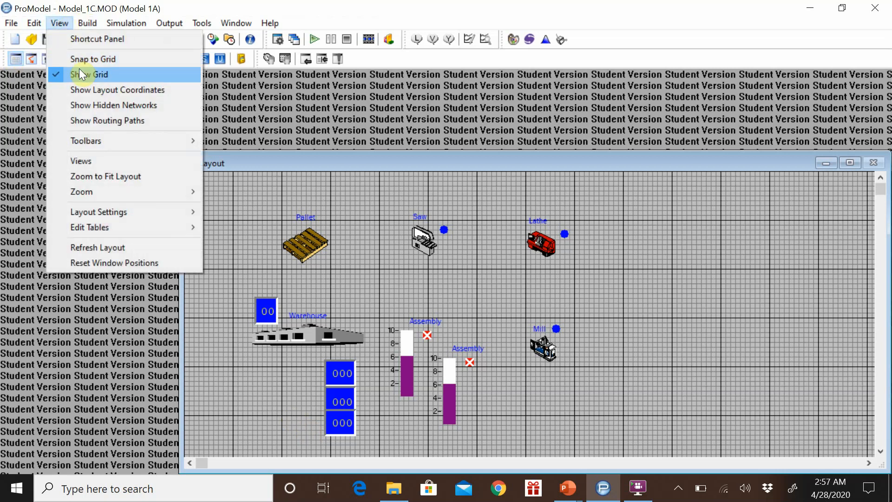
{"action": "left_click", "coordinate": [82, 73]}
Open the background graphics editor for graphics placed behind the grid
{"action": "left_click", "coordinate": [90, 24]}
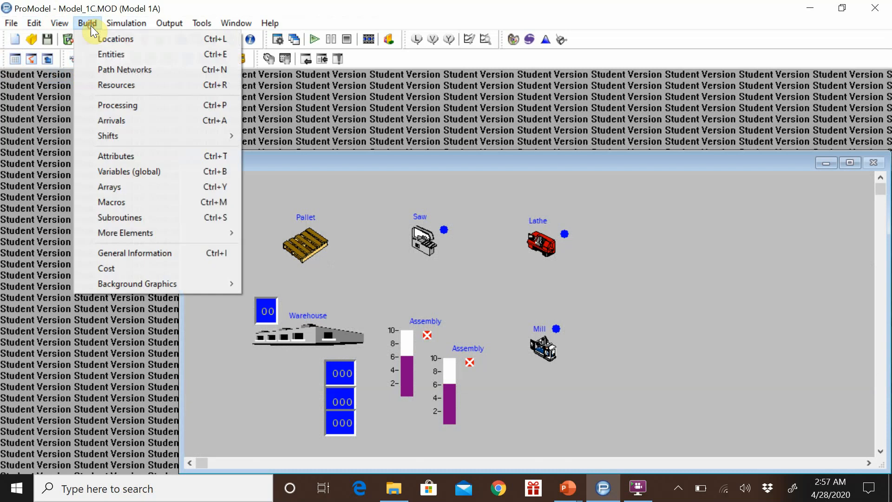
{"action": "mouse_move", "coordinate": [178, 284]}
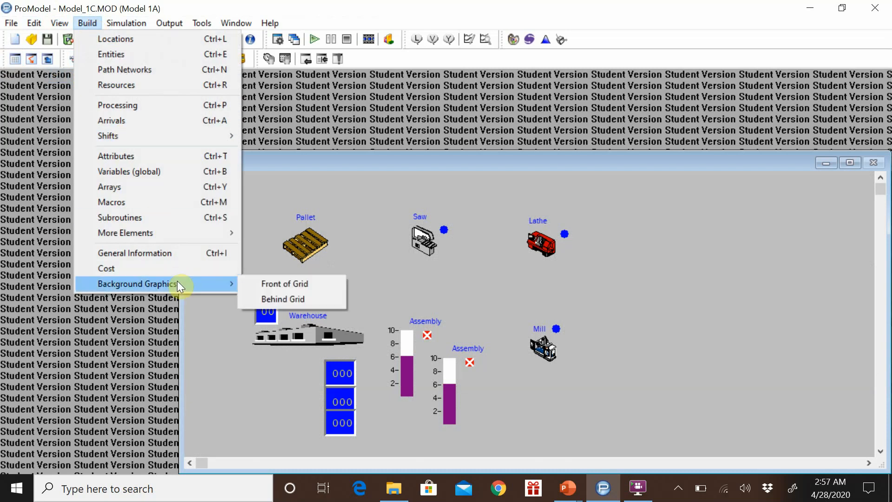
{"action": "left_click", "coordinate": [285, 299]}
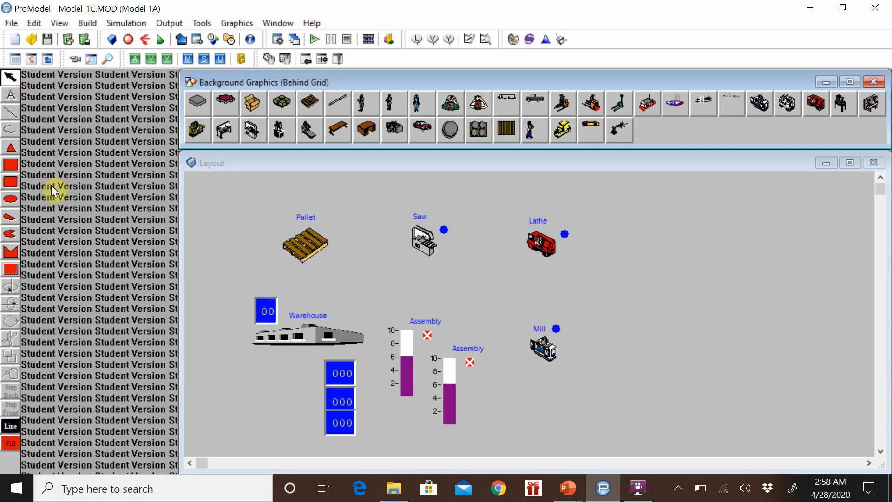
Add a text label below the warehouse reading "Work in process", "Rejected parts" and "Completed units", with a blank line between entries
{"action": "left_click", "coordinate": [10, 79]}
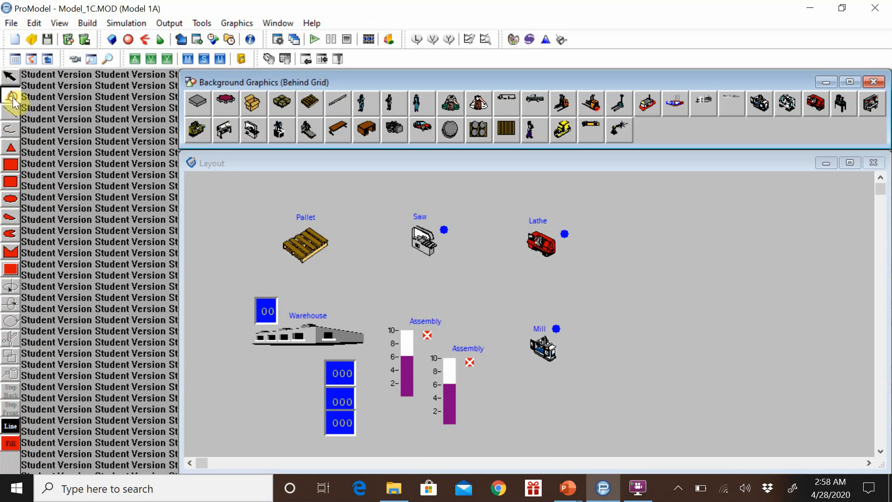
{"action": "left_click", "coordinate": [269, 371]}
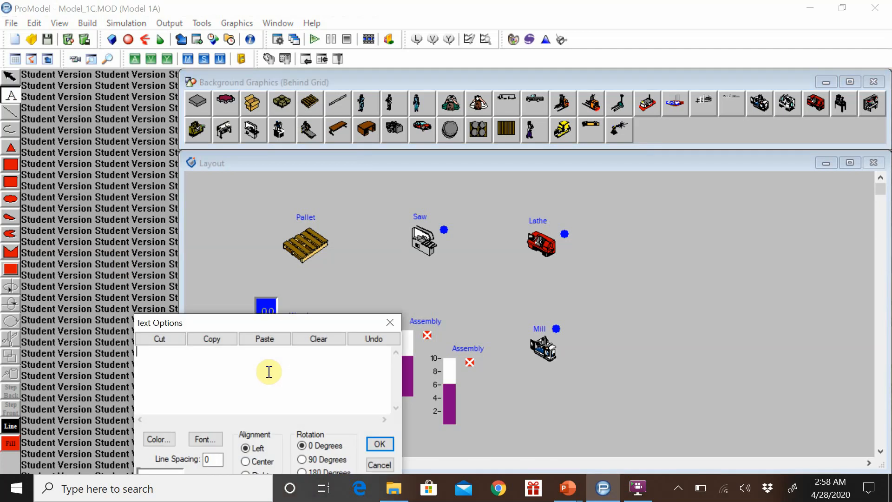
{"action": "type", "text": "Work "}
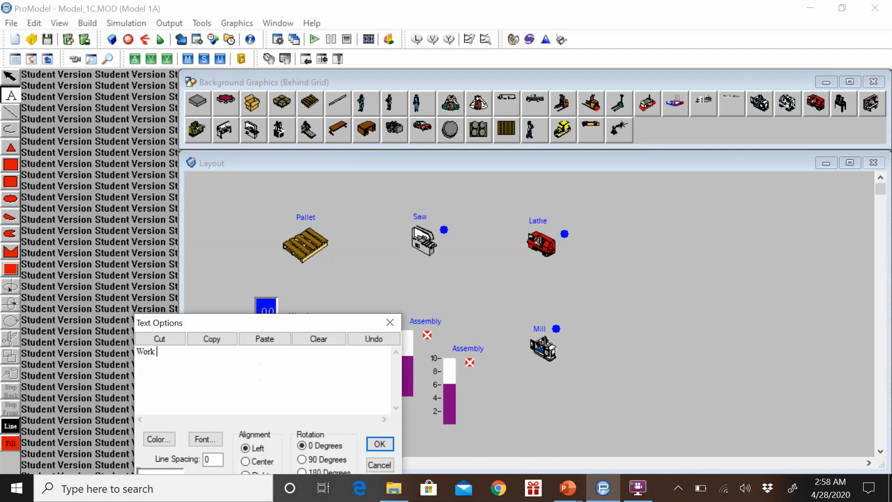
{"action": "type", "text": "in process"}
{"action": "key", "text": "Return"}
{"action": "key", "text": "Return"}
{"action": "type", "text": "Rejected parts"}
{"action": "key", "text": "Return"}
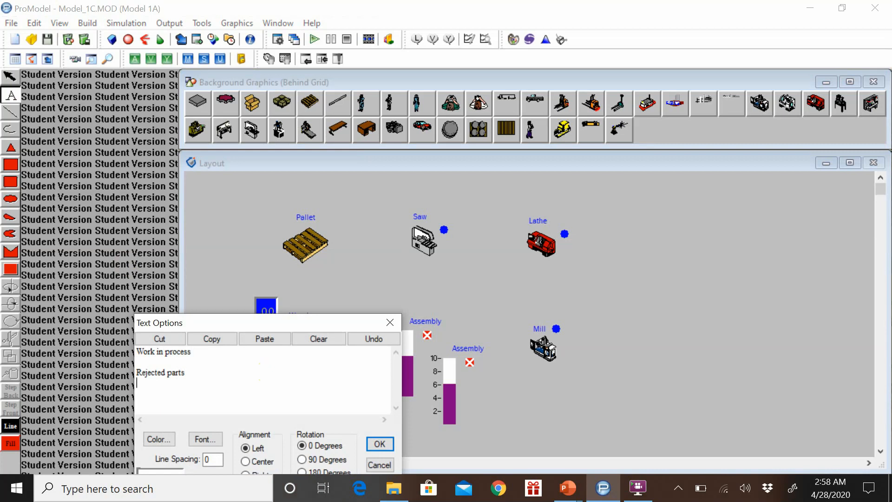
{"action": "key", "text": "Return"}
{"action": "type", "text": "Completed units"}
{"action": "left_click", "coordinate": [380, 442]}
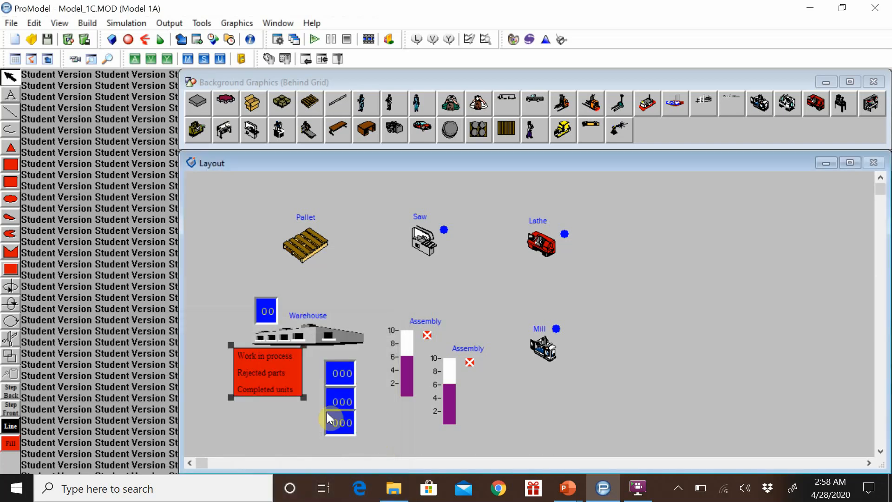
Move and enlarge the text label so its three lines sit beside the three counters below the warehouse
{"action": "left_click_drag", "start_coordinate": [263, 357], "coordinate": [270, 374]}
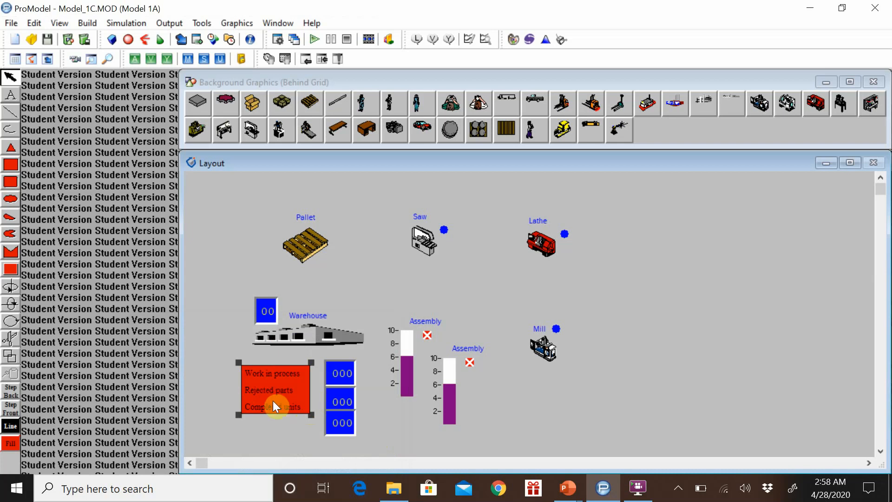
{"action": "mouse_move", "coordinate": [309, 414]}
{"action": "left_mouse_down"}
{"action": "mouse_move", "coordinate": [325, 438]}
{"action": "mouse_move", "coordinate": [314, 428]}
{"action": "left_mouse_up"}
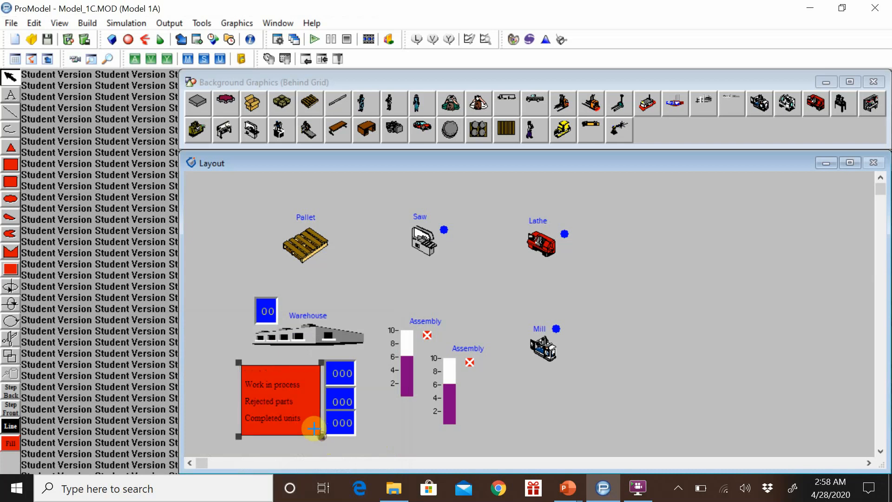
{"action": "left_click", "coordinate": [259, 375]}
{"action": "left_click_drag", "start_coordinate": [261, 375], "coordinate": [258, 372]}
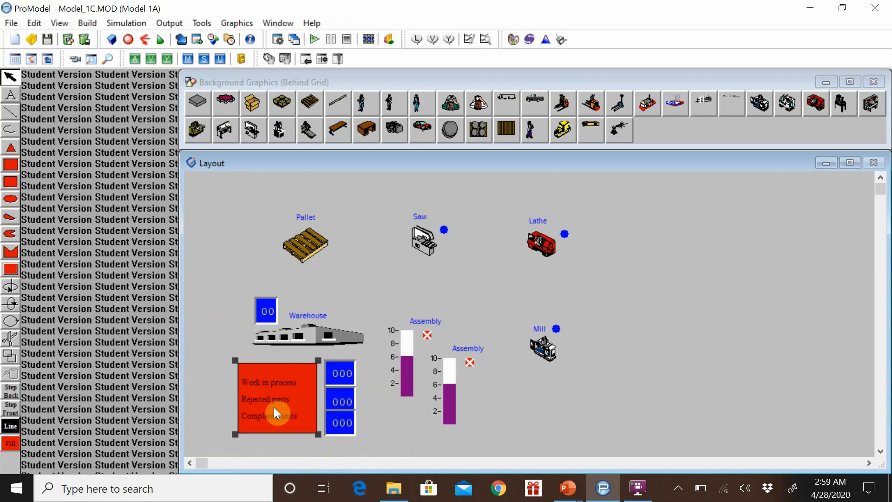
Set the border color of the text label's frame to white
{"action": "double_click", "coordinate": [275, 383]}
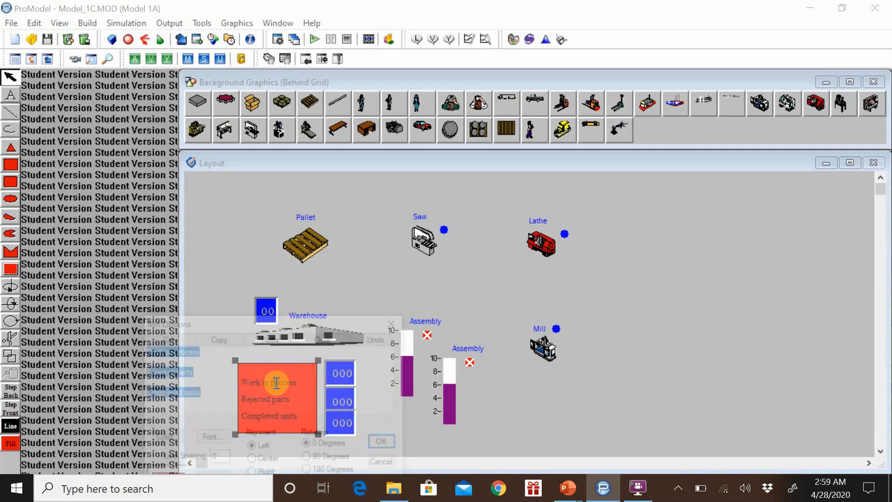
{"action": "left_click_drag", "start_coordinate": [276, 319], "coordinate": [279, 247]}
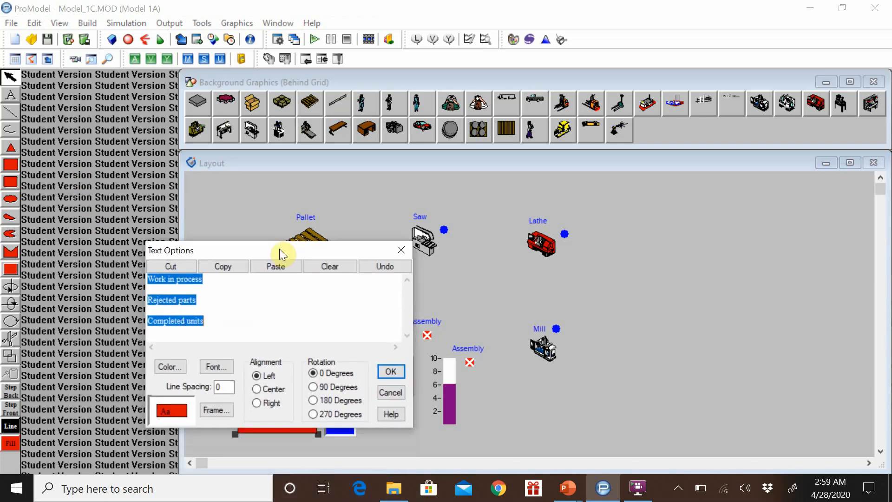
{"action": "left_click", "coordinate": [227, 411]}
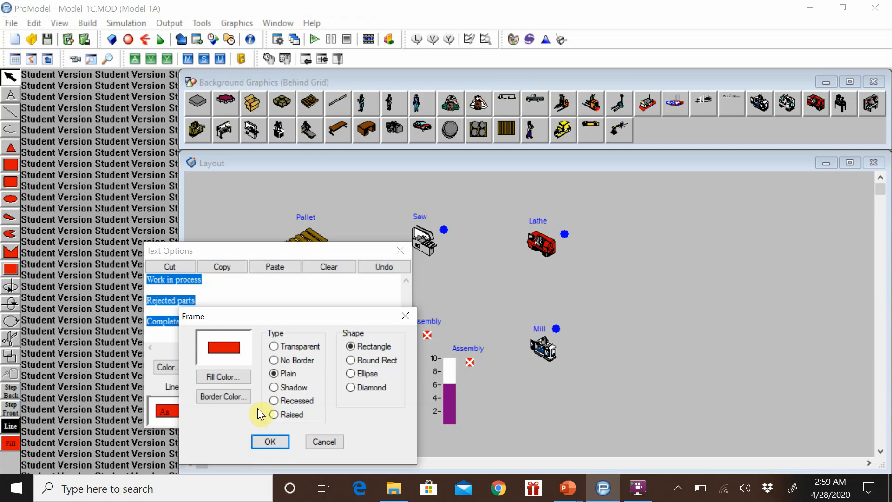
{"action": "left_click", "coordinate": [239, 394]}
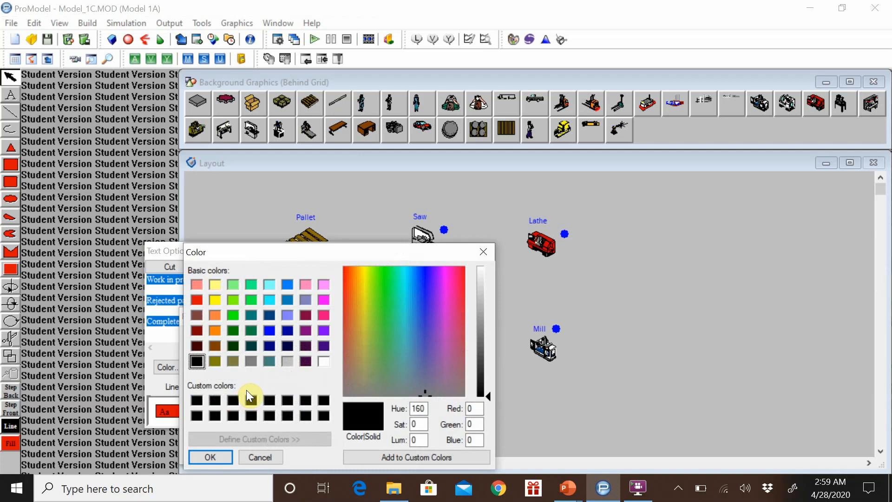
{"action": "left_click", "coordinate": [323, 362]}
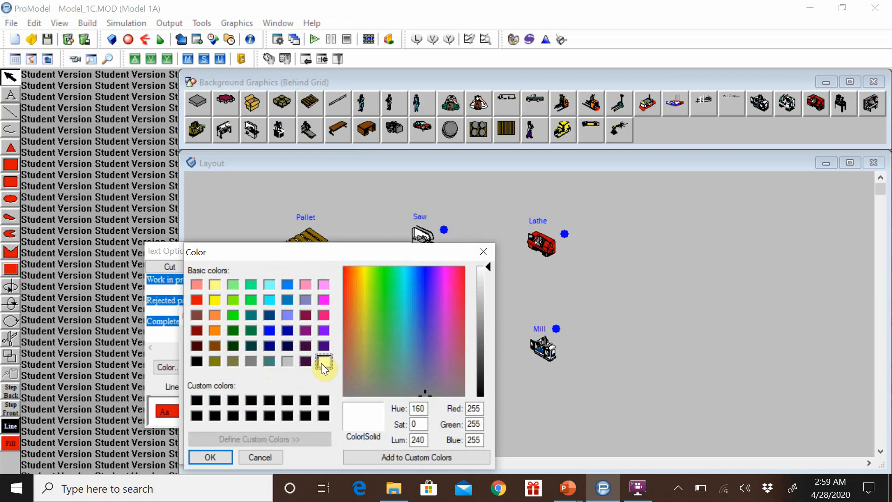
{"action": "left_click", "coordinate": [221, 457]}
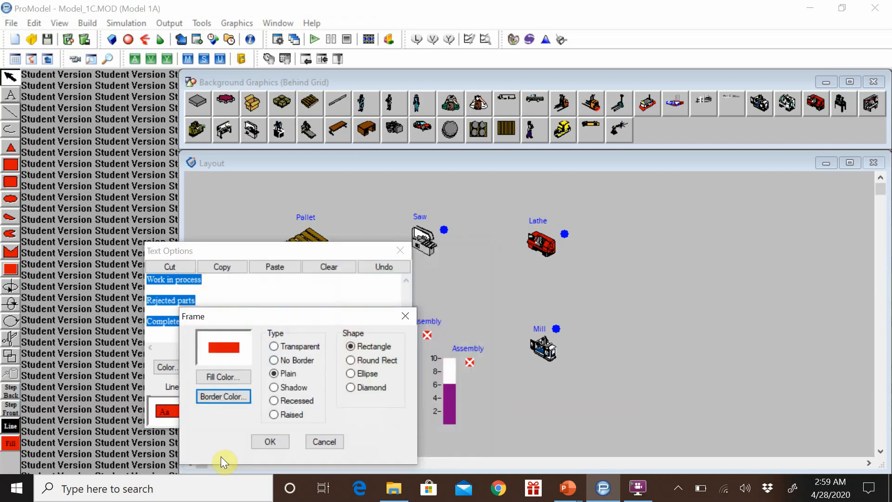
{"action": "left_click", "coordinate": [258, 439]}
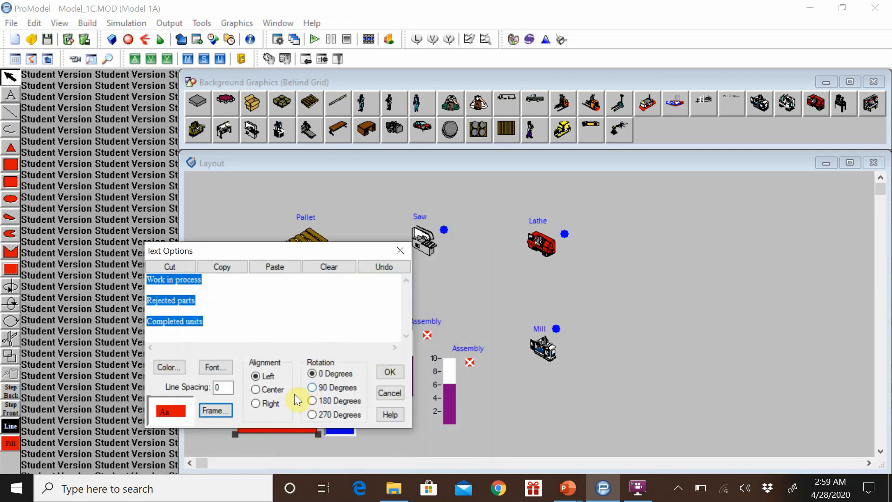
Set the label's font to Verdana Regular, size 10, and apply the text options
{"action": "left_click", "coordinate": [215, 367]}
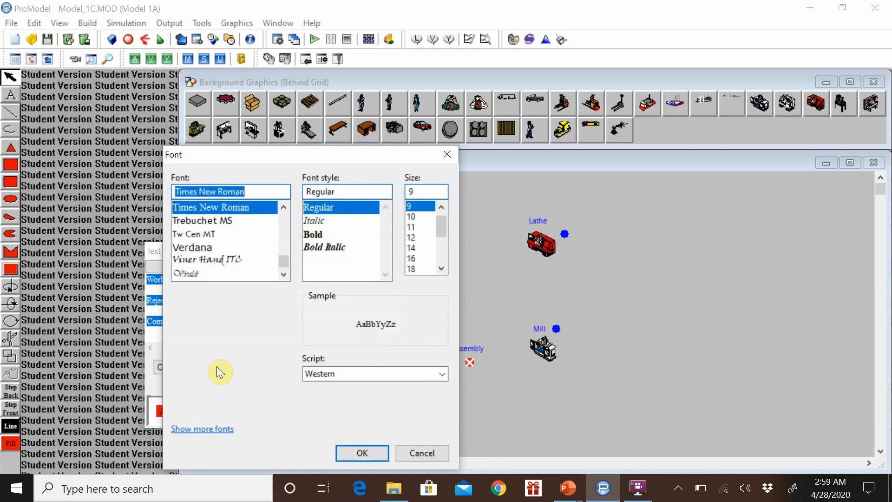
{"action": "left_click", "coordinate": [220, 229]}
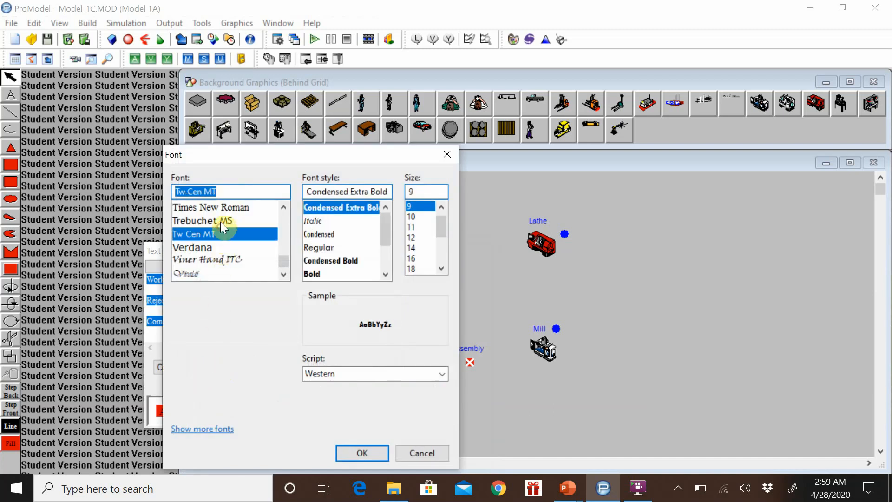
{"action": "left_click", "coordinate": [221, 221]}
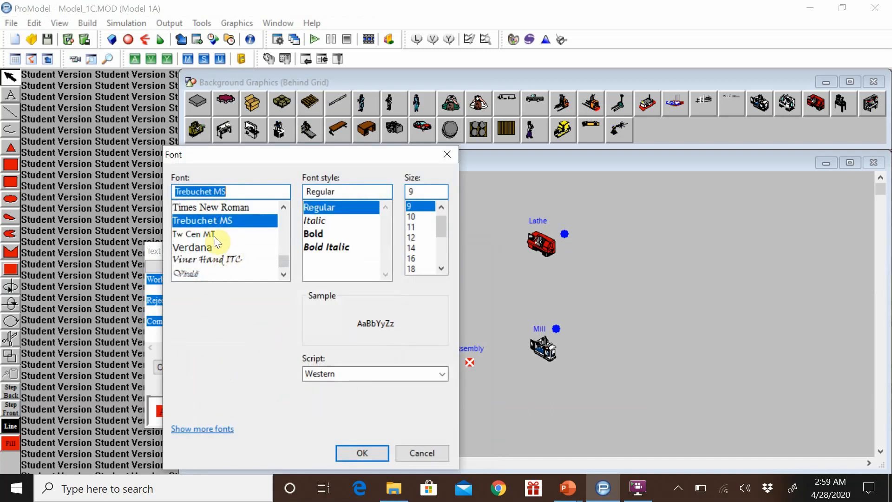
{"action": "left_click", "coordinate": [208, 246]}
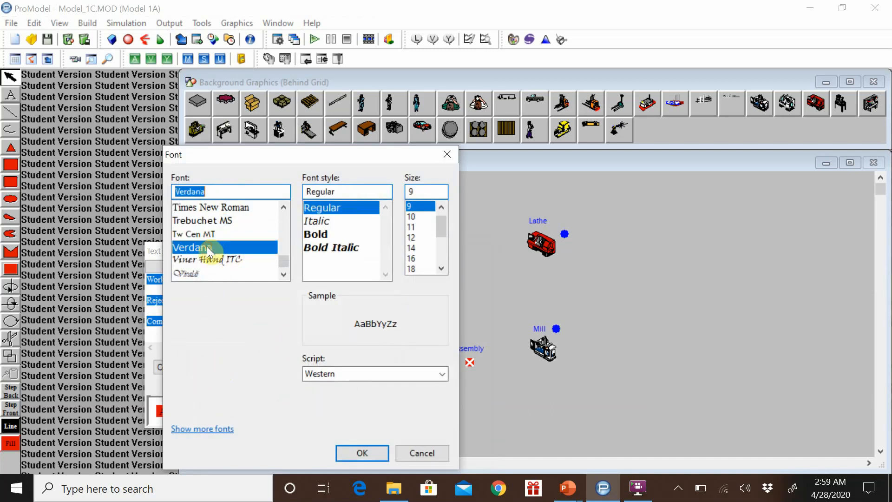
{"action": "left_click", "coordinate": [359, 450]}
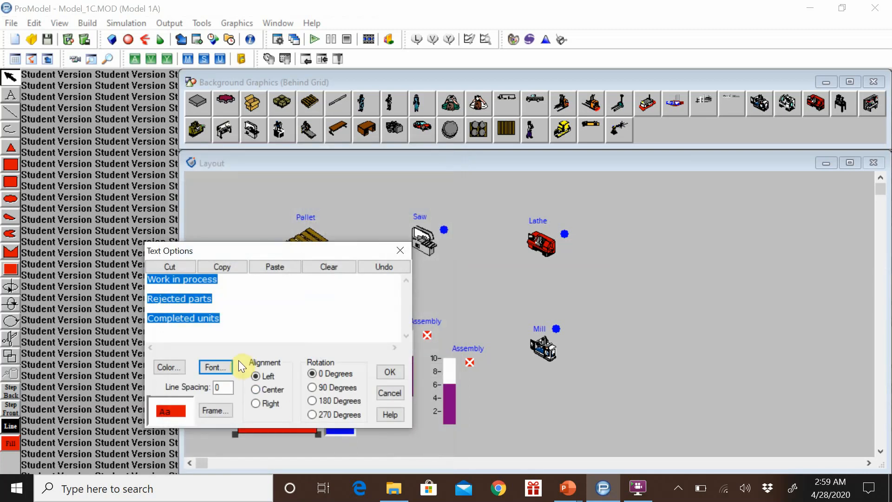
{"action": "left_click", "coordinate": [212, 368]}
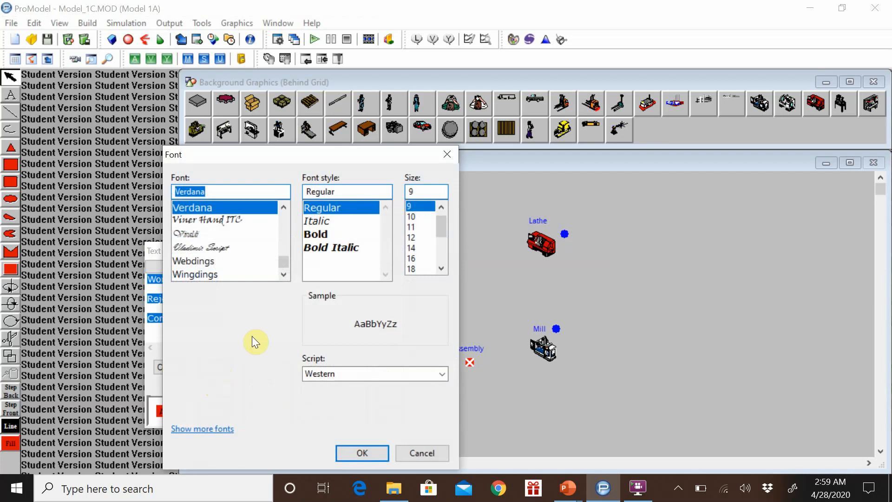
{"action": "left_click", "coordinate": [415, 217]}
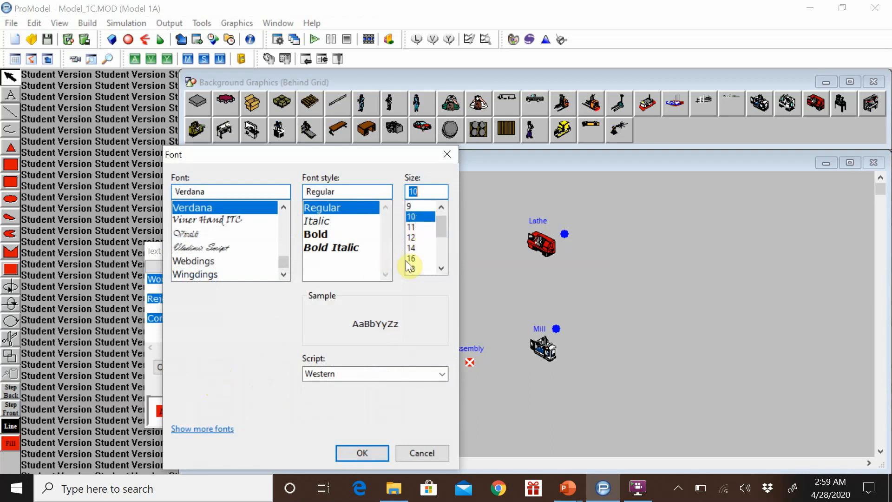
{"action": "left_click", "coordinate": [365, 451]}
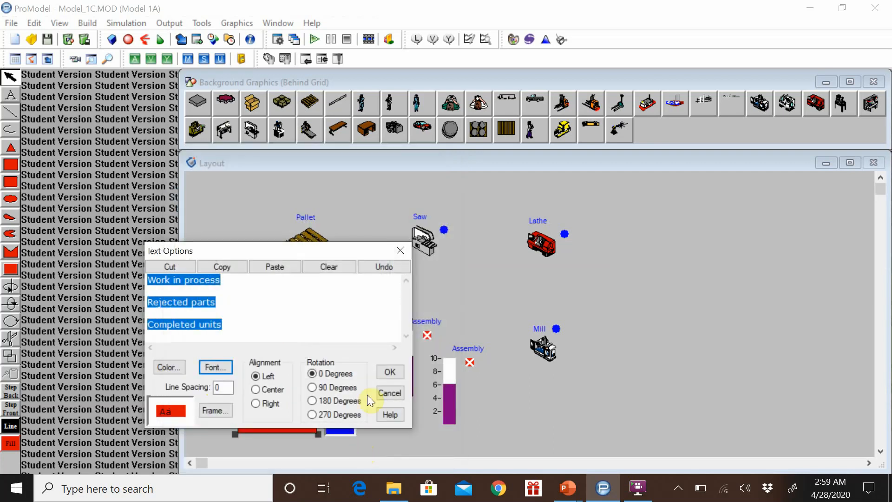
{"action": "left_click", "coordinate": [389, 372]}
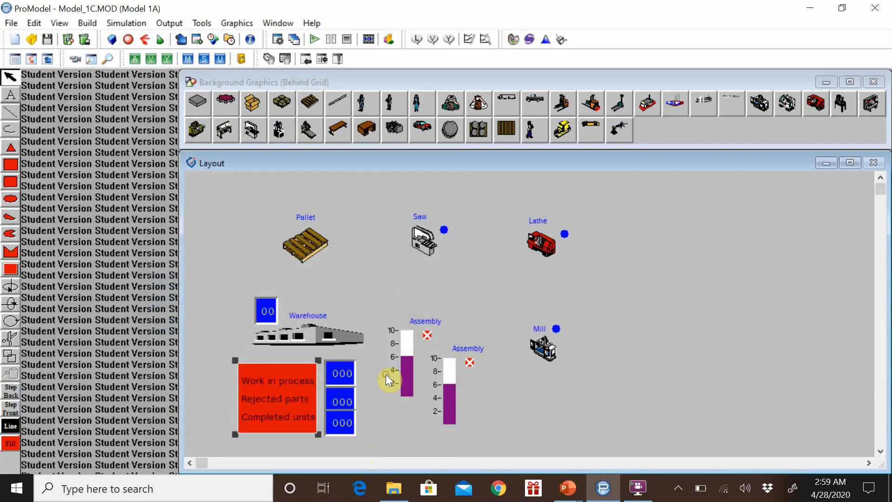
Nudge the text label slightly down and set the border color of its frame to light gray
{"action": "left_click_drag", "start_coordinate": [294, 392], "coordinate": [296, 393]}
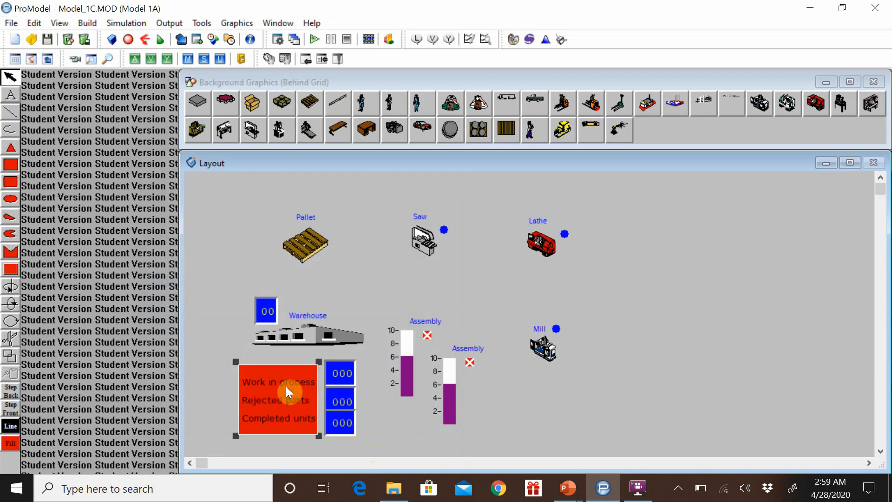
{"action": "double_click", "coordinate": [286, 386]}
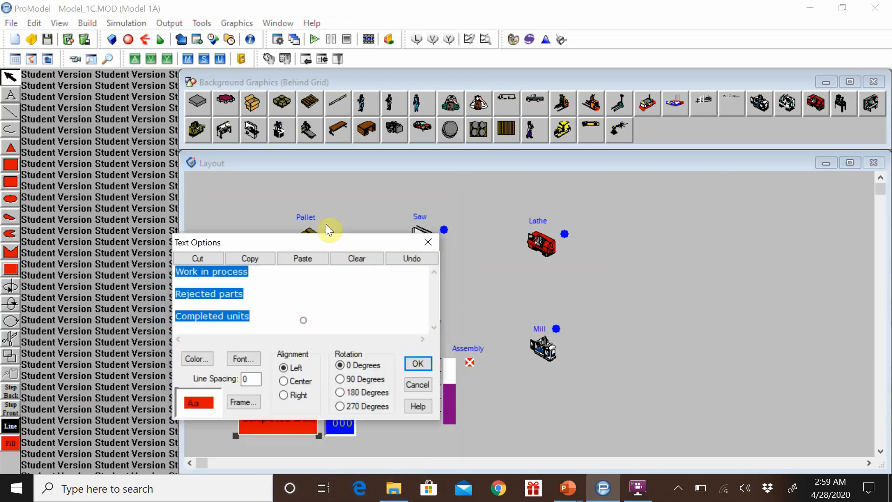
{"action": "left_click_drag", "start_coordinate": [327, 244], "coordinate": [329, 228]}
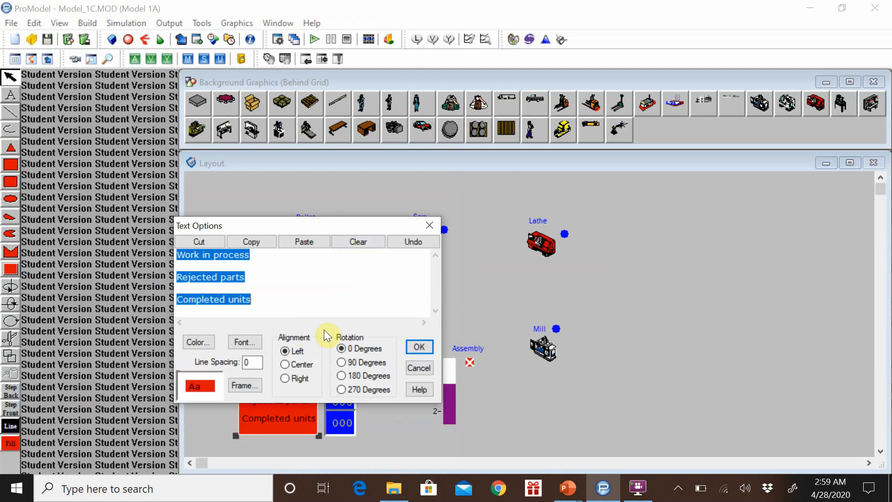
{"action": "left_click", "coordinate": [249, 383]}
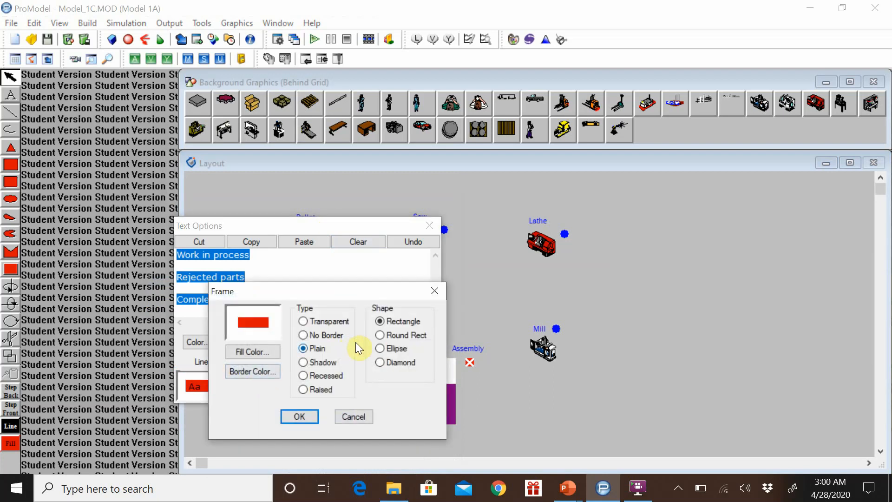
{"action": "left_click", "coordinate": [258, 370]}
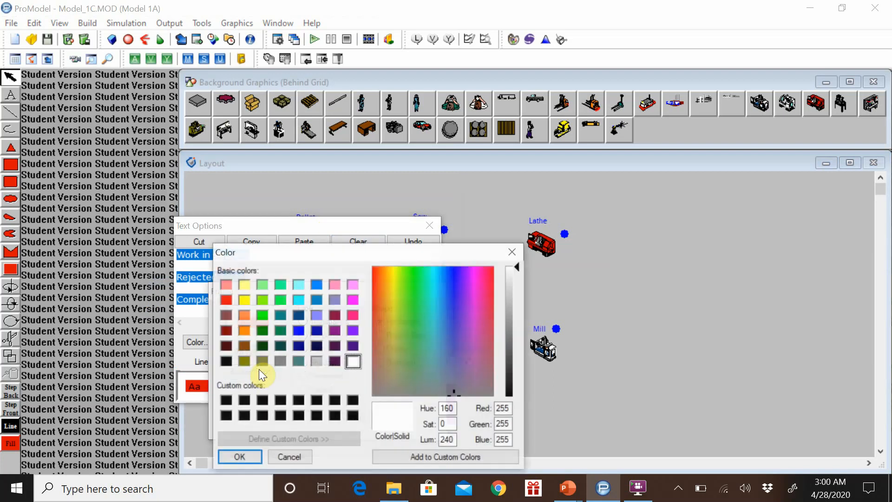
{"action": "left_click", "coordinate": [313, 360]}
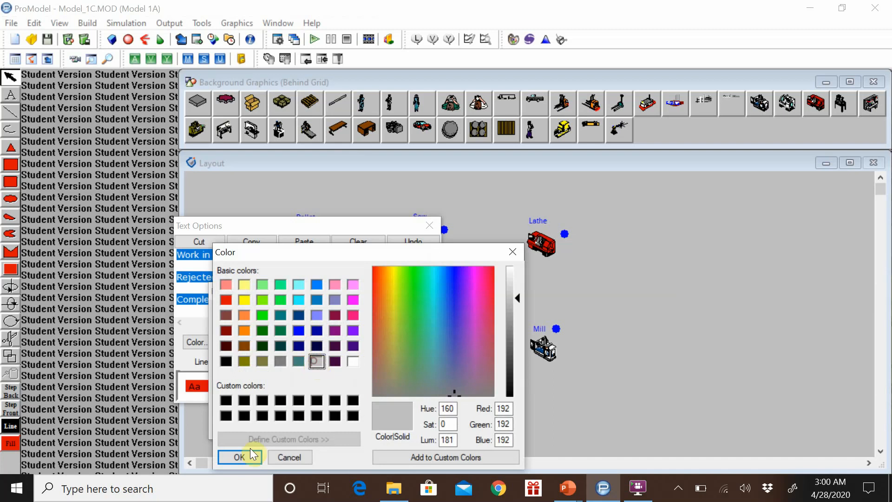
{"action": "left_click", "coordinate": [237, 457]}
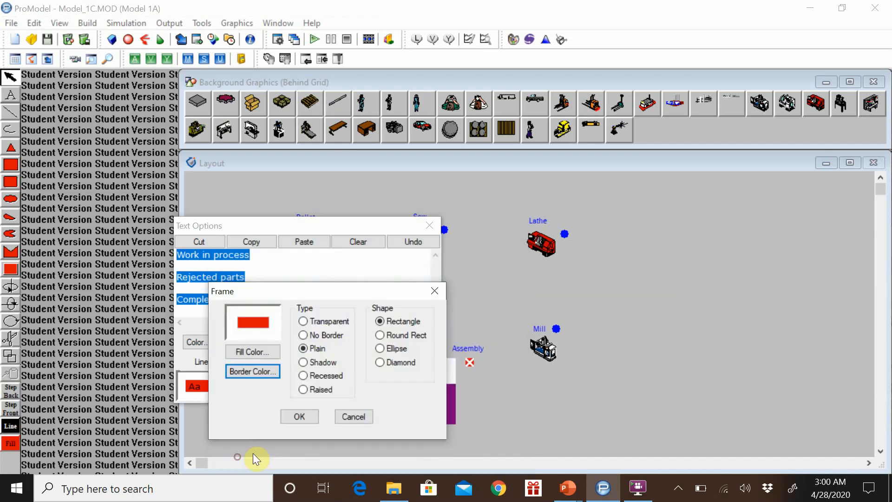
{"action": "left_click", "coordinate": [302, 414]}
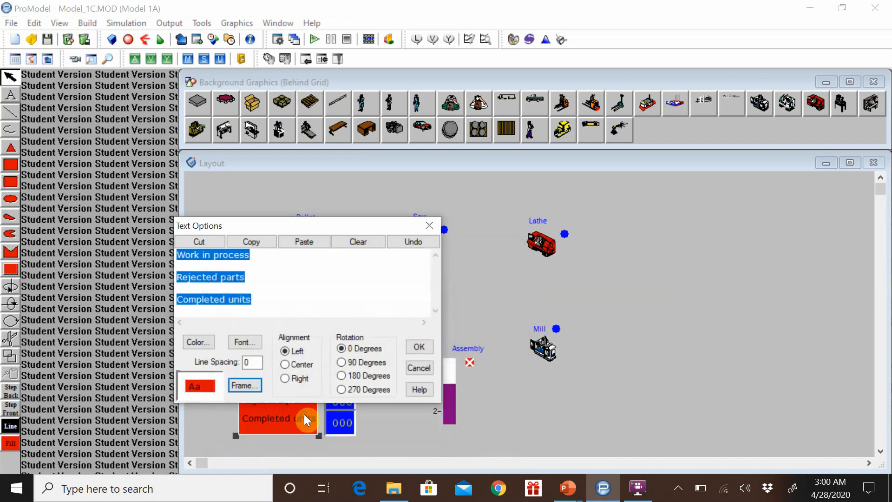
{"action": "left_click", "coordinate": [420, 347]}
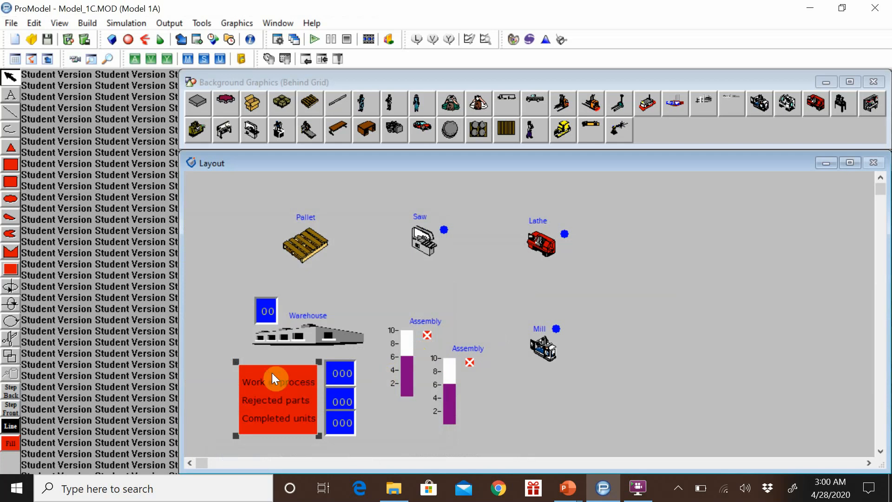
Set the text label's font size to 12 and widen its frame so all three full lines fit beside the counters
{"action": "left_click_drag", "start_coordinate": [237, 361], "coordinate": [235, 359]}
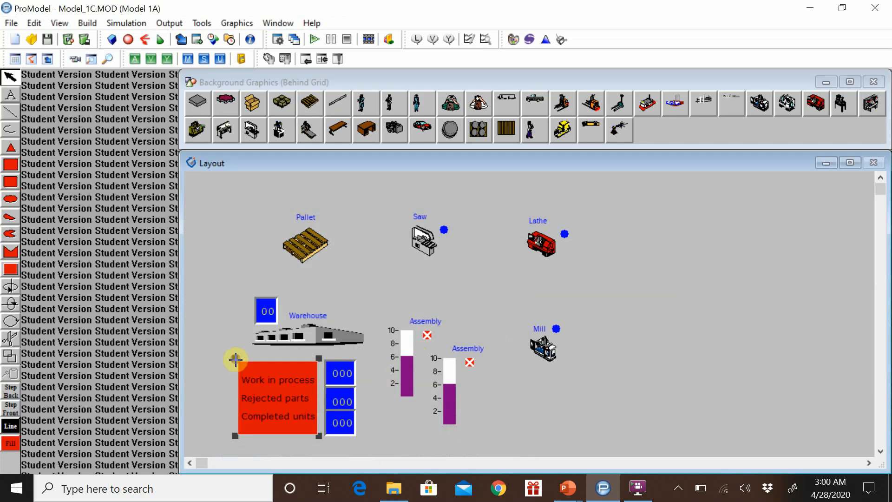
{"action": "double_click", "coordinate": [271, 378]}
{"action": "left_click_drag", "start_coordinate": [257, 327], "coordinate": [286, 251]}
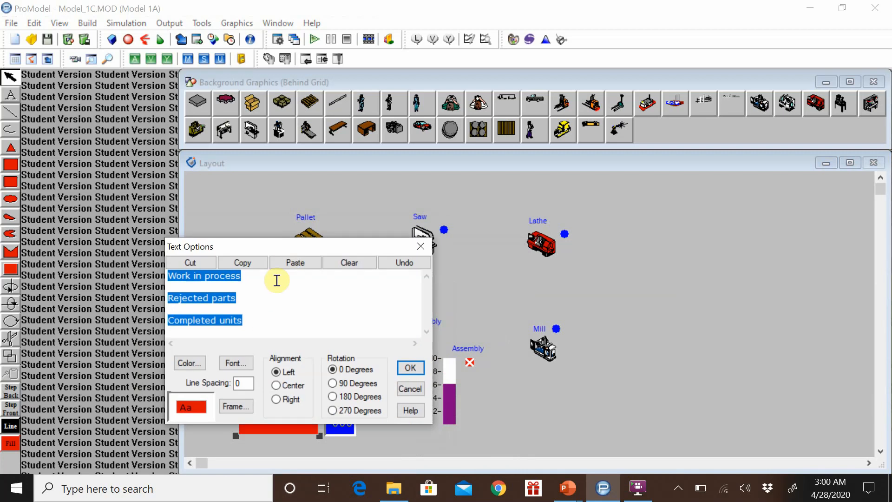
{"action": "left_click", "coordinate": [241, 362]}
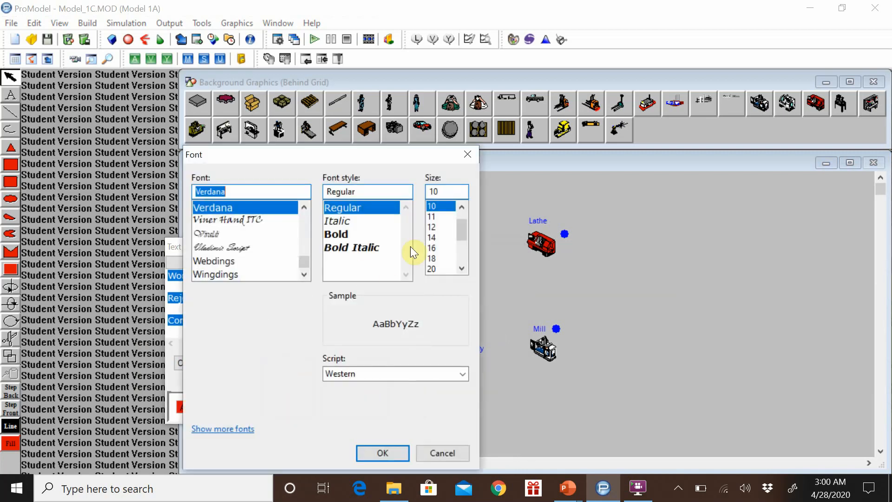
{"action": "left_click", "coordinate": [431, 225]}
{"action": "left_click", "coordinate": [372, 457]}
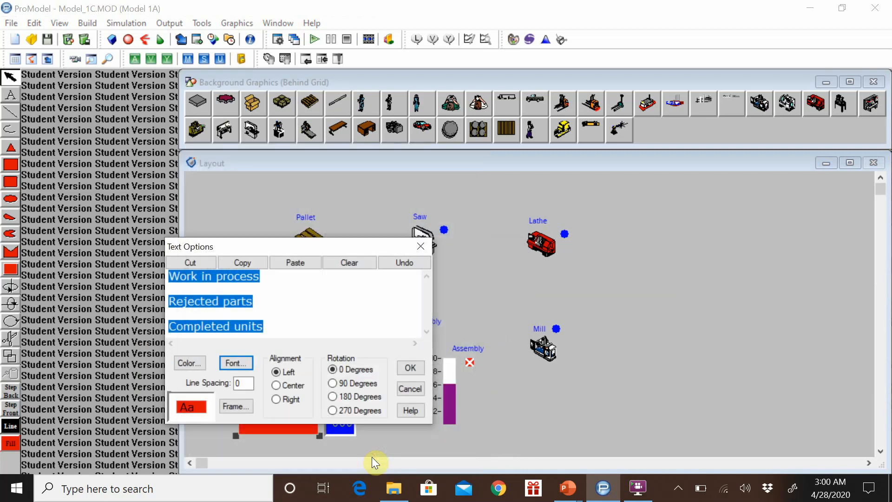
{"action": "left_click", "coordinate": [410, 368]}
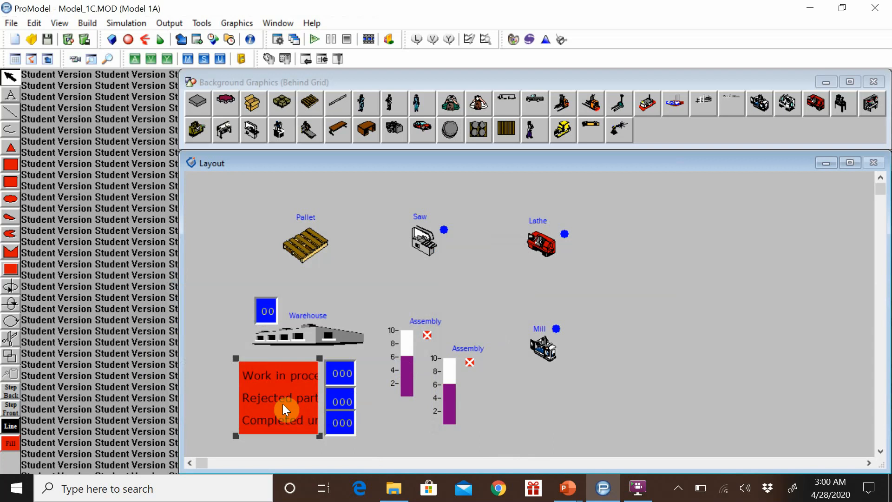
{"action": "left_click_drag", "start_coordinate": [232, 433], "coordinate": [210, 433]}
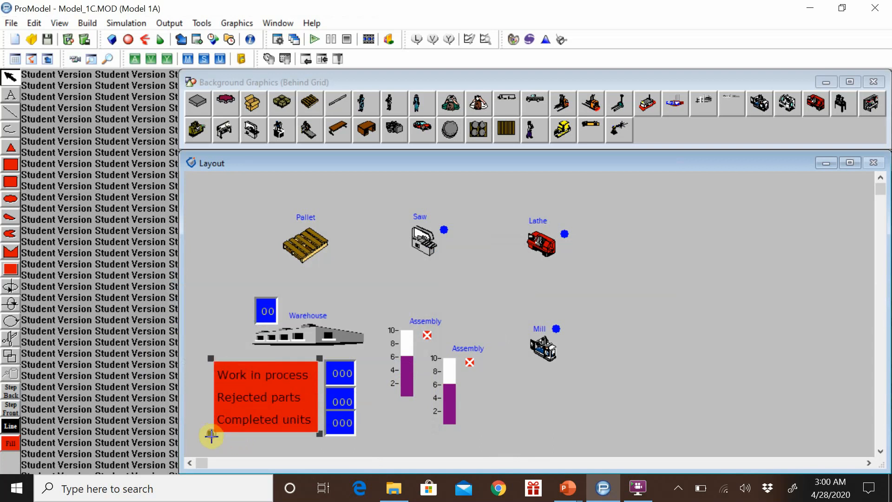
{"action": "left_click_drag", "start_coordinate": [261, 419], "coordinate": [261, 420]}
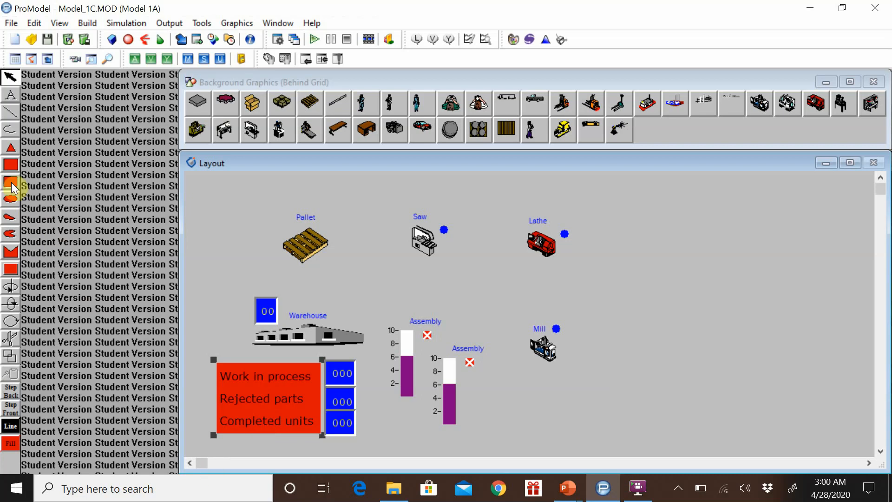
Change the text label's frame type to No Border and its fill color to light gray, and apply the text options
{"action": "double_click", "coordinate": [276, 395]}
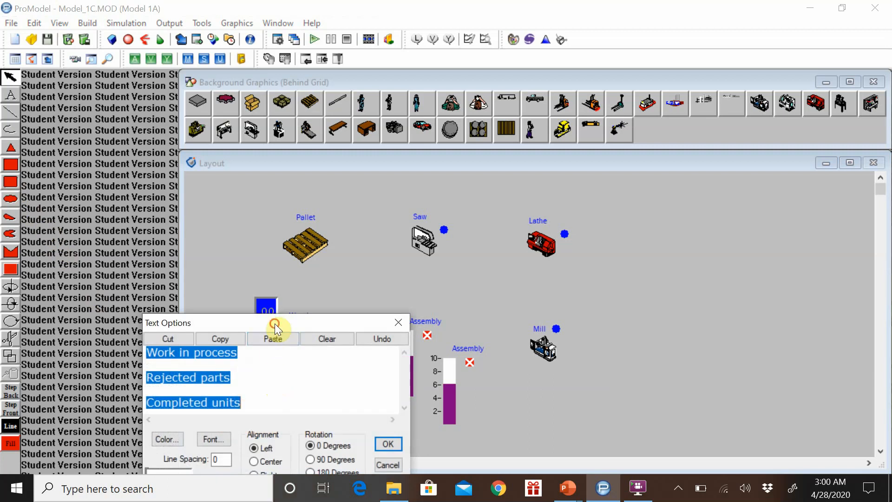
{"action": "left_click_drag", "start_coordinate": [275, 324], "coordinate": [304, 255]}
{"action": "left_click", "coordinate": [248, 411]}
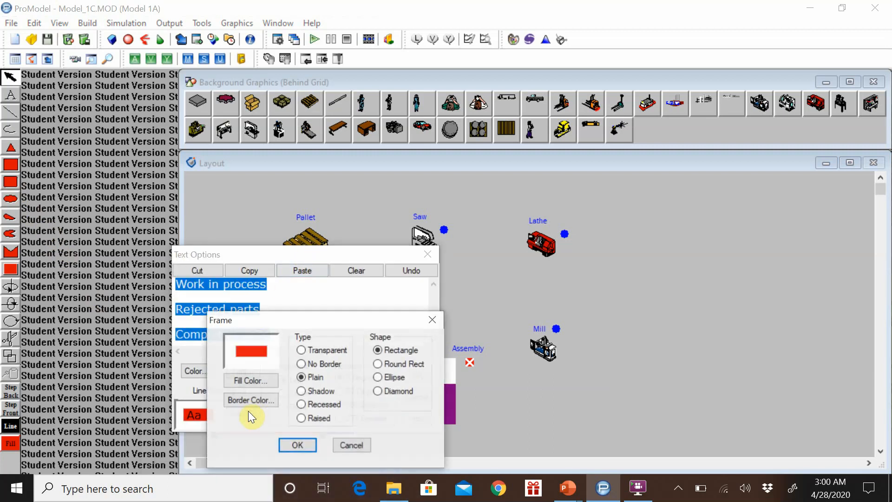
{"action": "left_click", "coordinate": [310, 350]}
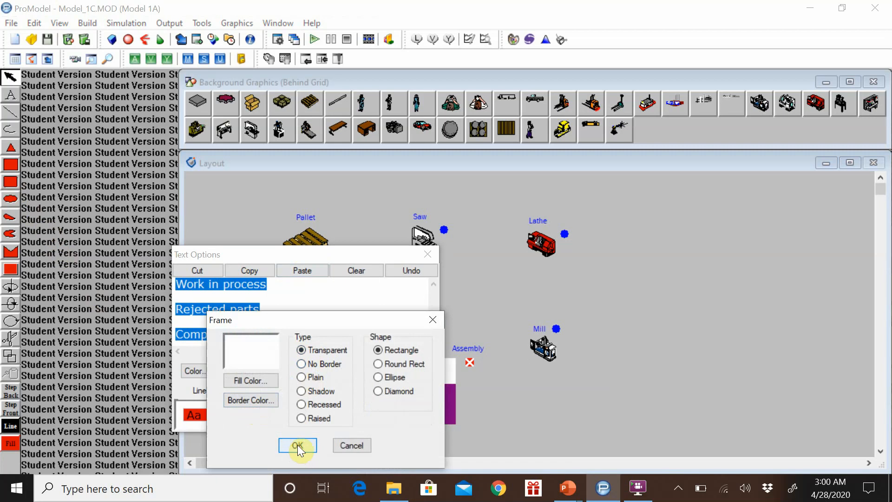
{"action": "left_click", "coordinate": [306, 363]}
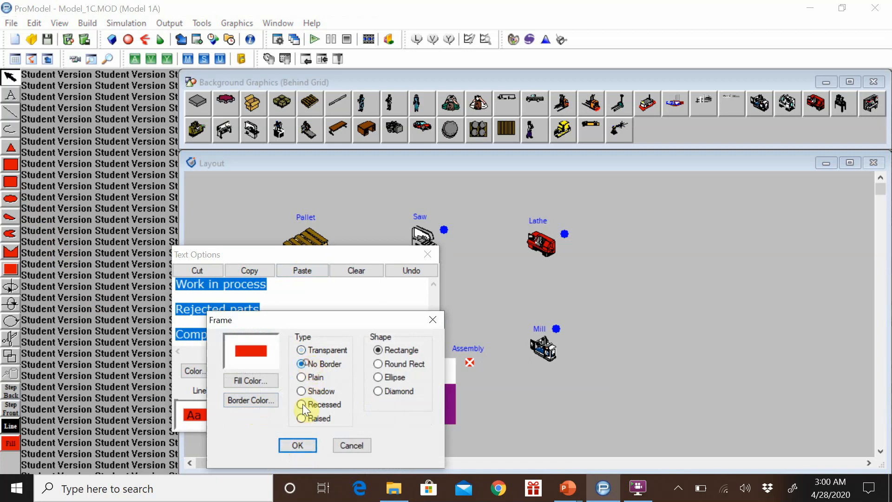
{"action": "left_click", "coordinate": [266, 385]}
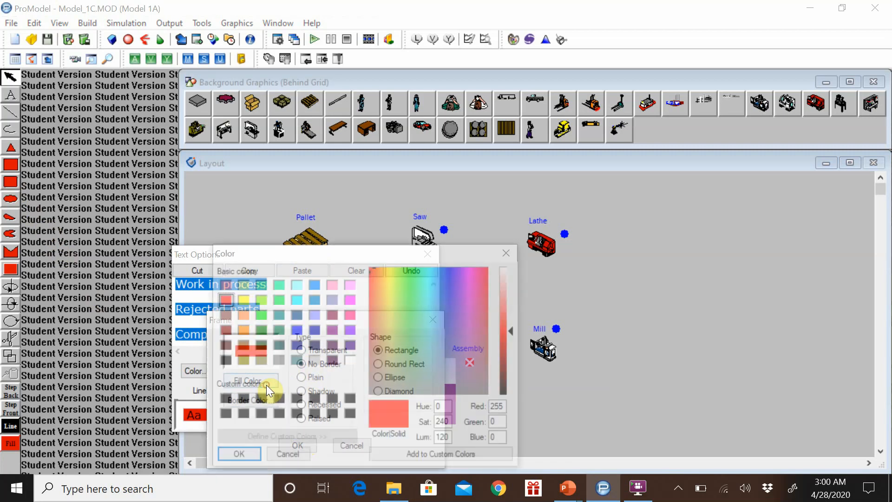
{"action": "left_click", "coordinate": [317, 361]}
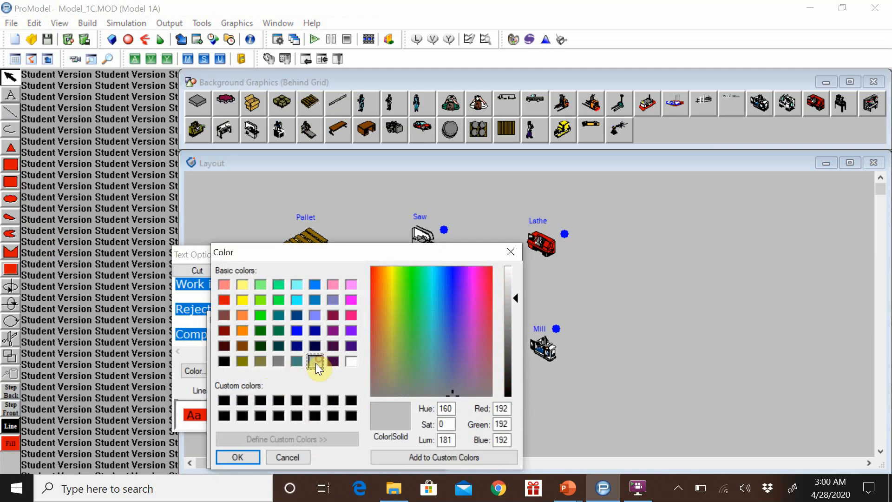
{"action": "left_click", "coordinate": [249, 456]}
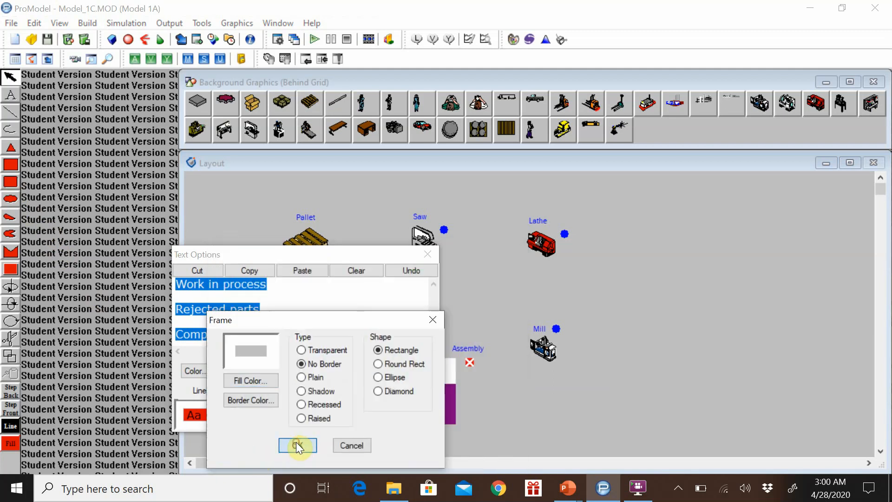
{"action": "left_click", "coordinate": [297, 443]}
{"action": "left_click", "coordinate": [429, 378]}
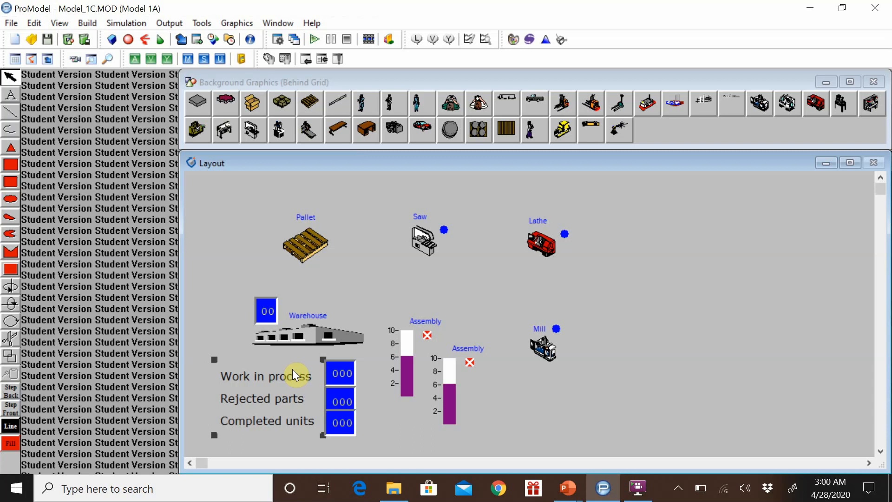
Draw a red rounded rectangle enclosing the text label and the three counters, and step it back behind the label
{"action": "left_click", "coordinate": [10, 182]}
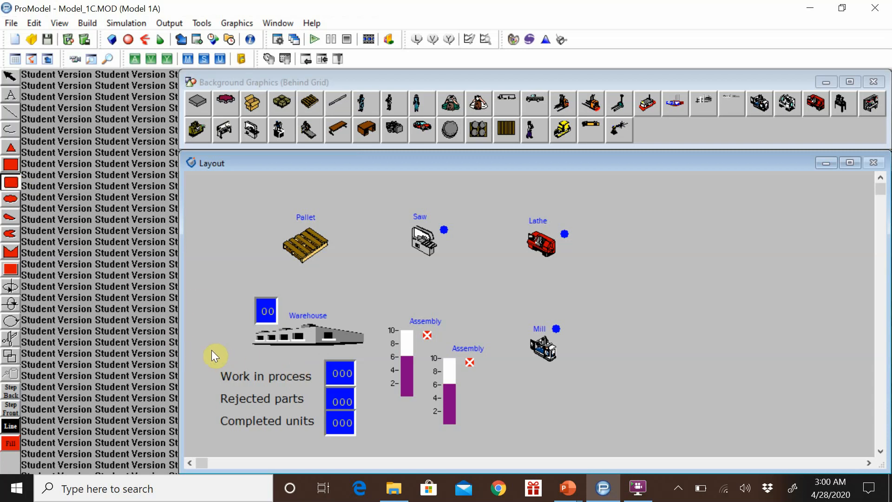
{"action": "left_click_drag", "start_coordinate": [211, 352], "coordinate": [365, 444]}
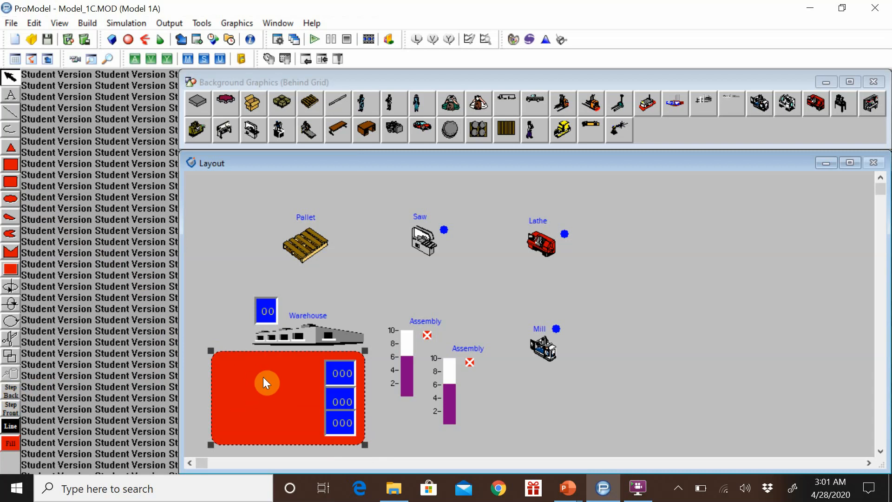
{"action": "left_click", "coordinate": [11, 393]}
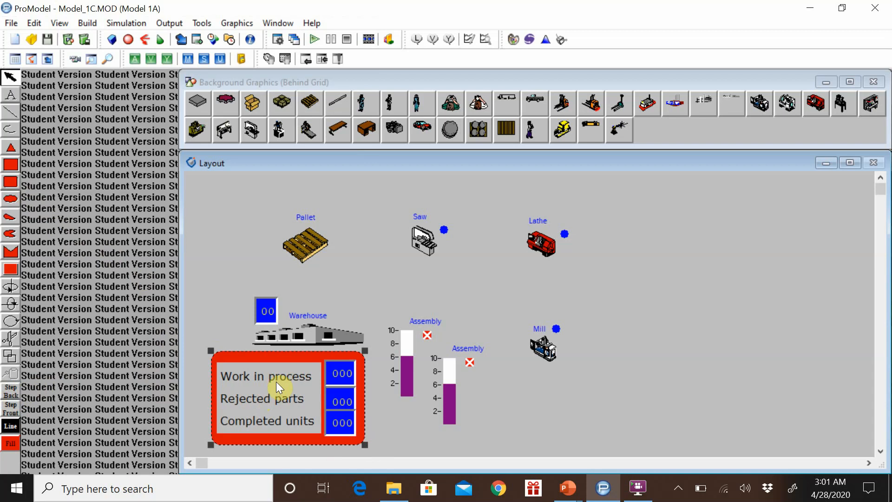
Set the fill color of the text label's frame to red, matching the rounded rectangle, and apply the text options
{"action": "double_click", "coordinate": [299, 369]}
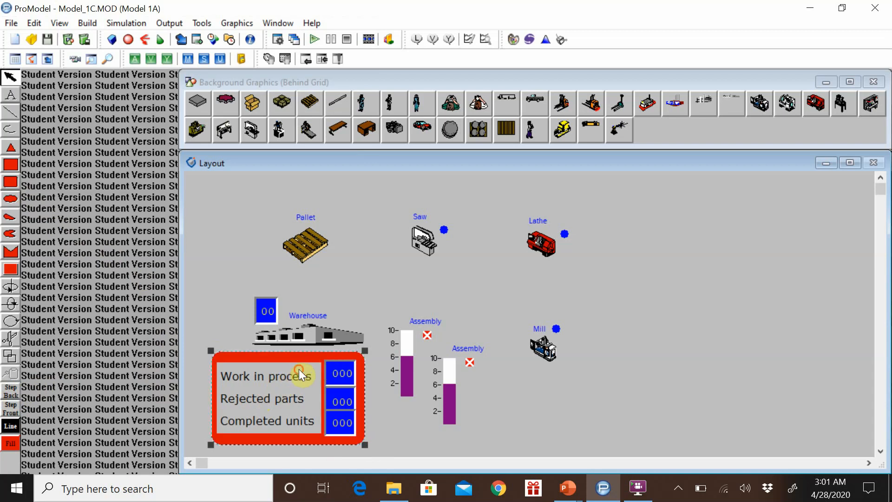
{"action": "left_click_drag", "start_coordinate": [294, 327], "coordinate": [325, 231]}
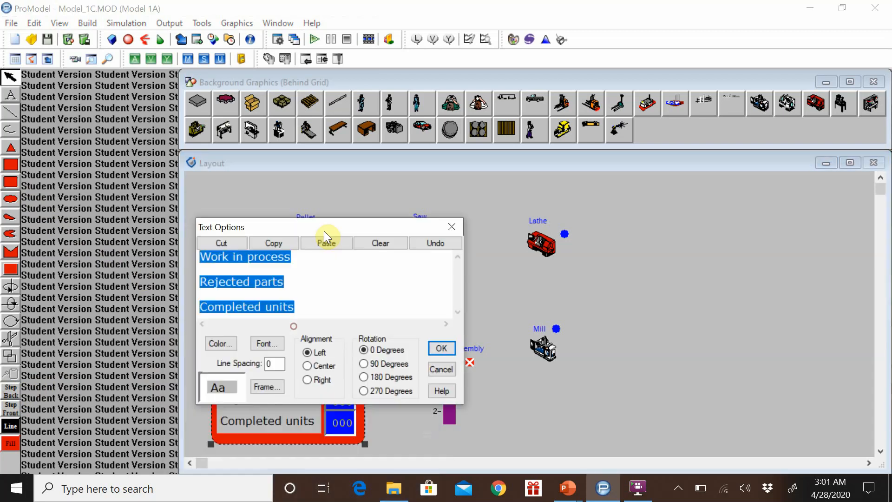
{"action": "left_click", "coordinate": [271, 387]}
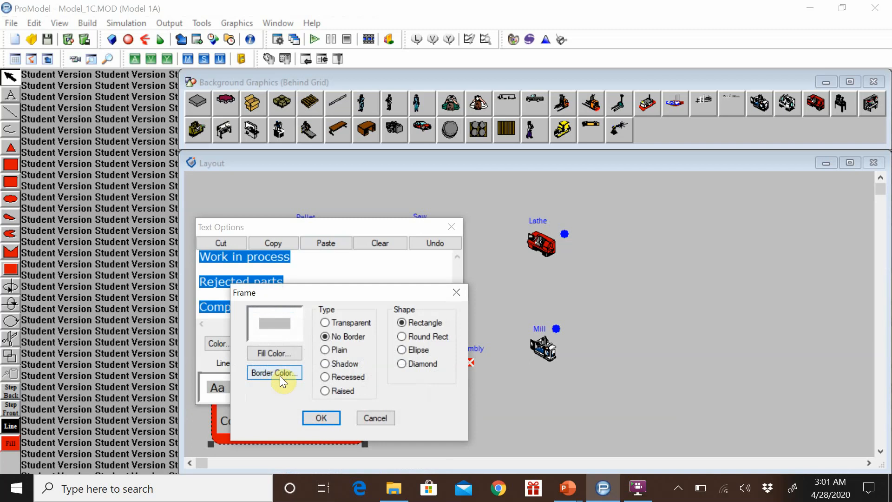
{"action": "left_click", "coordinate": [275, 353]}
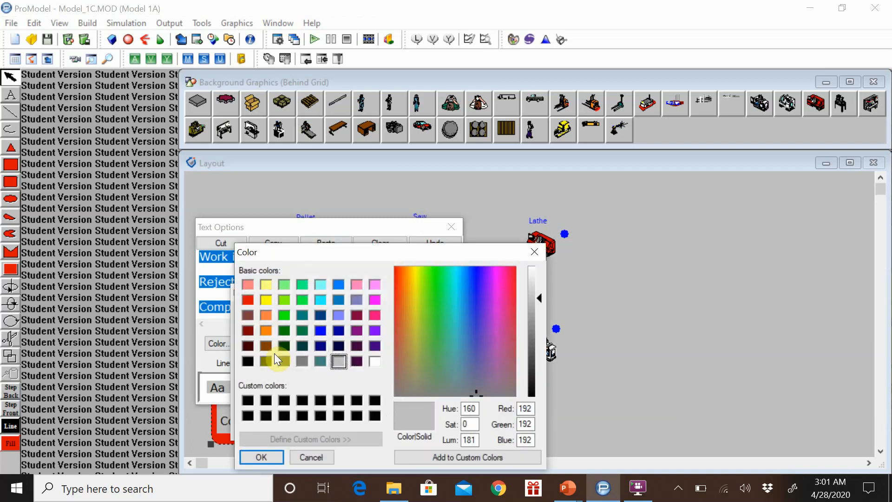
{"action": "left_click", "coordinate": [249, 300]}
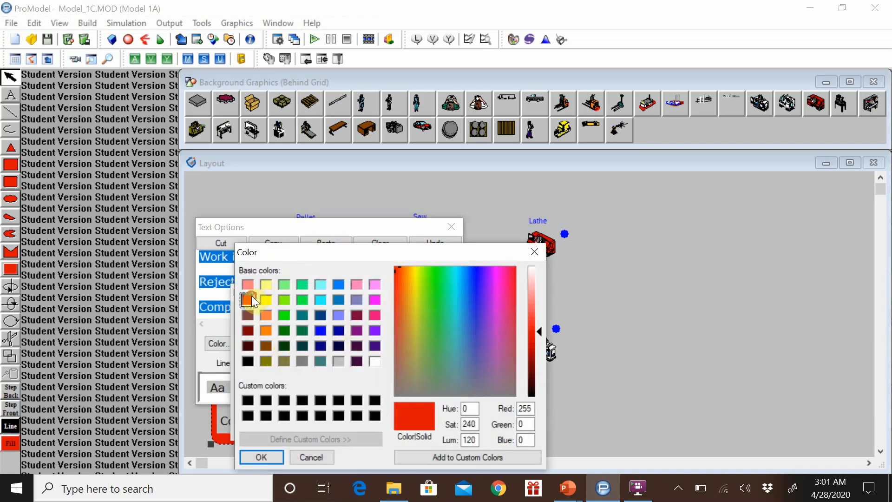
{"action": "left_click", "coordinate": [272, 456]}
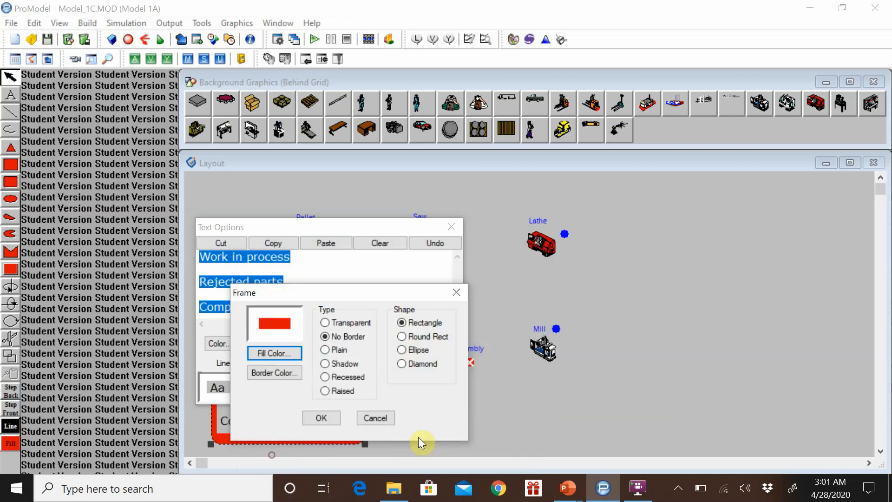
{"action": "left_click", "coordinate": [324, 417]}
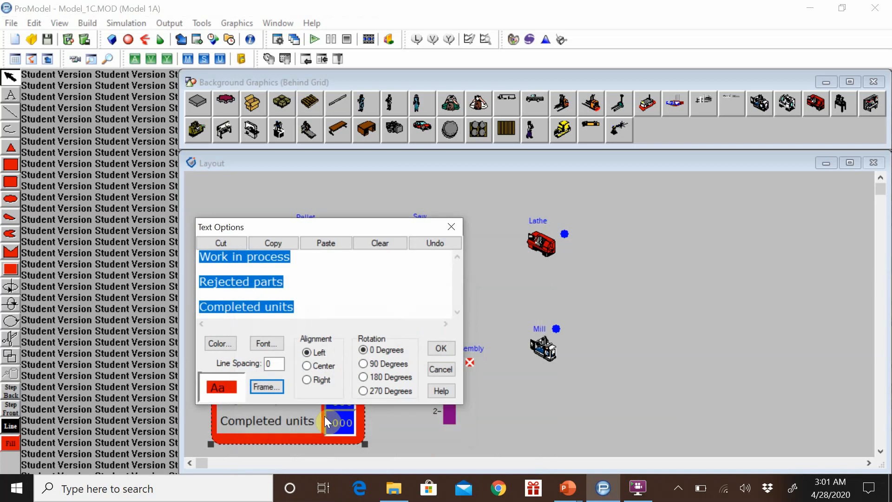
{"action": "left_click", "coordinate": [444, 347]}
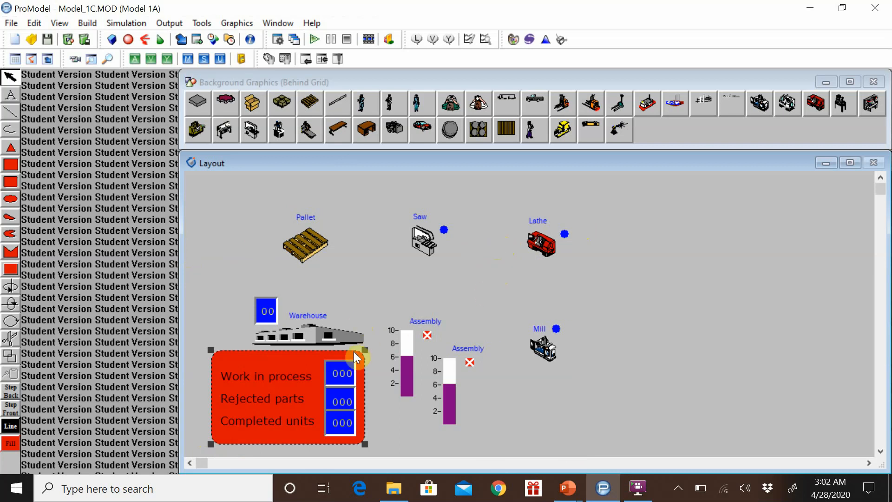
{"action": "left_click", "coordinate": [14, 23]}
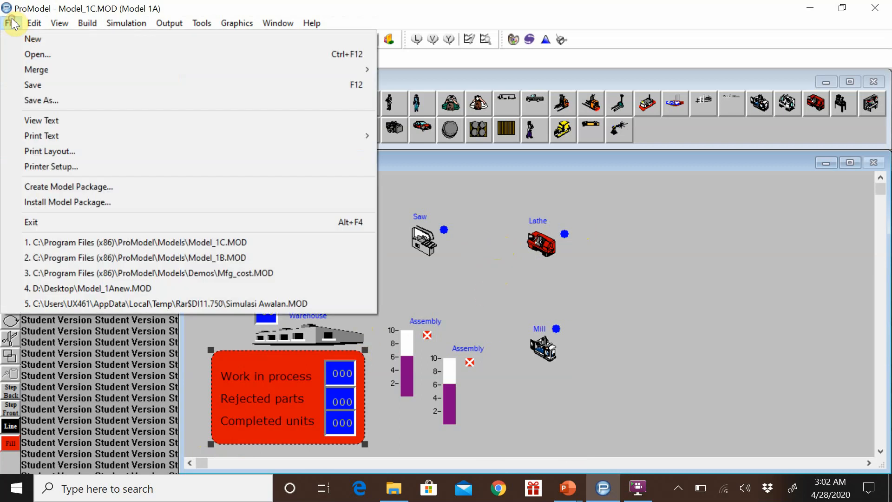
{"action": "mouse_move", "coordinate": [33, 24]}
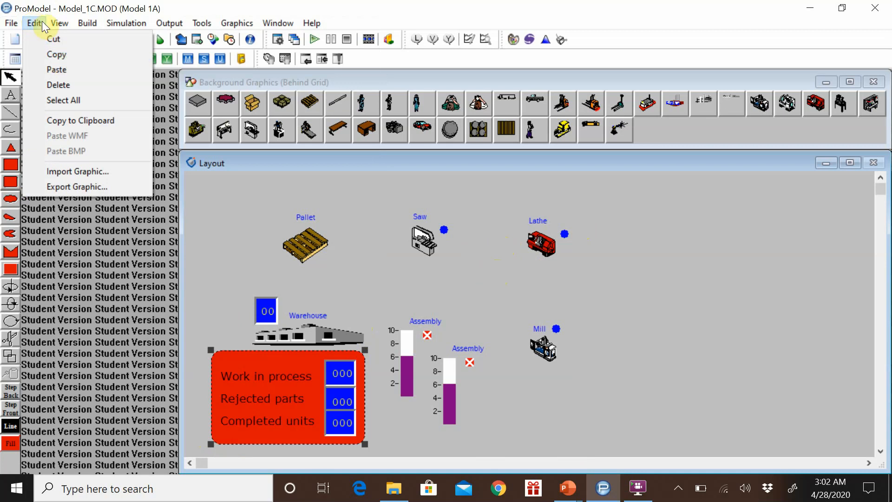
{"action": "left_click", "coordinate": [85, 172]}
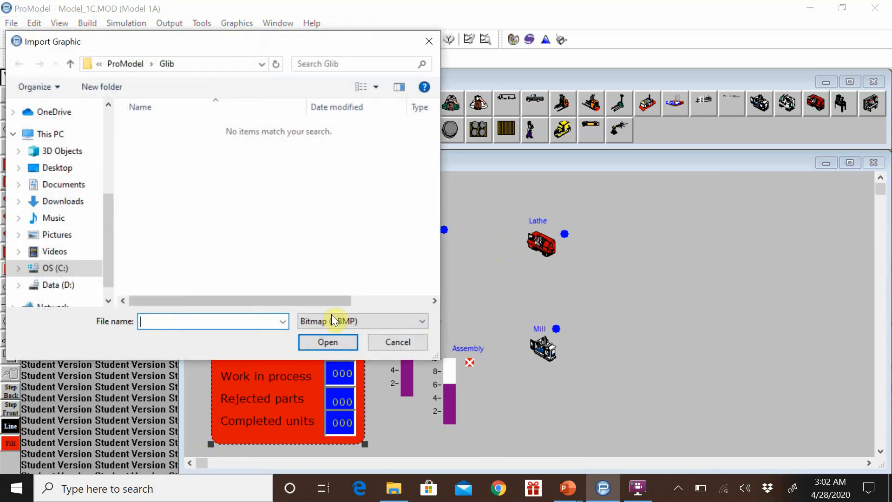
{"action": "left_click", "coordinate": [403, 338]}
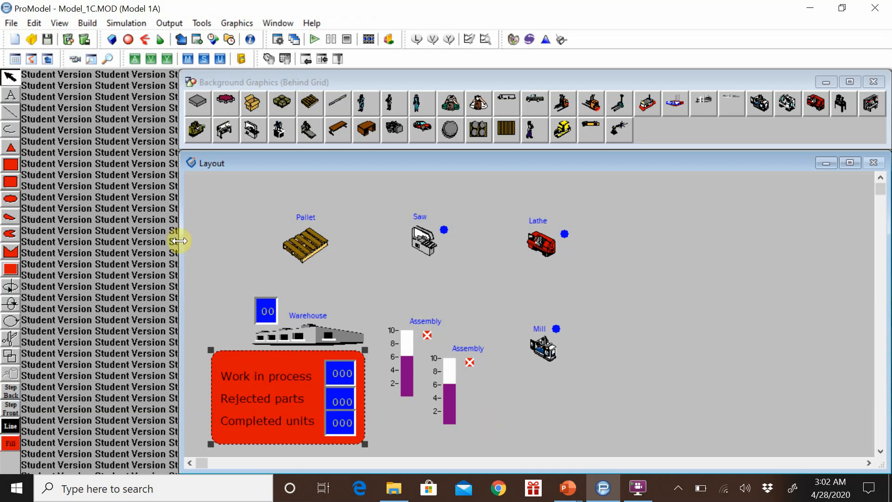
Run the simulation, slow its animation well below the default speed, and raise the speed slightly during the run
{"action": "left_click", "coordinate": [127, 24]}
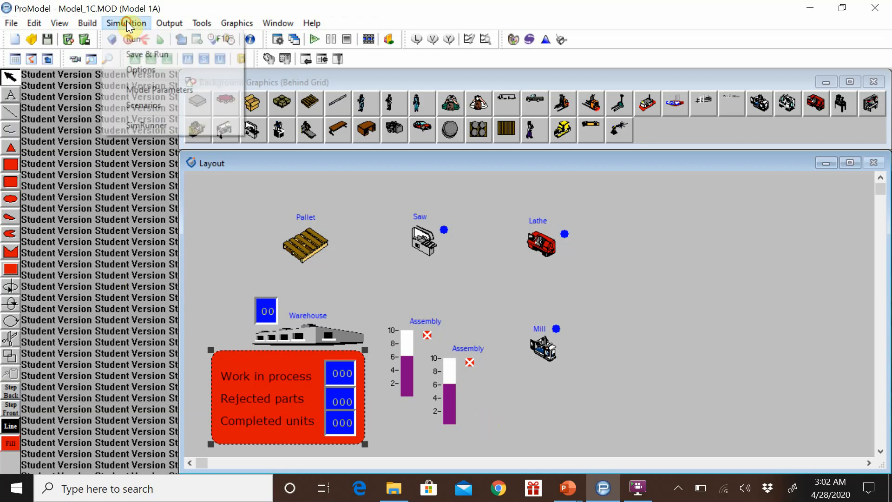
{"action": "left_click", "coordinate": [127, 32]}
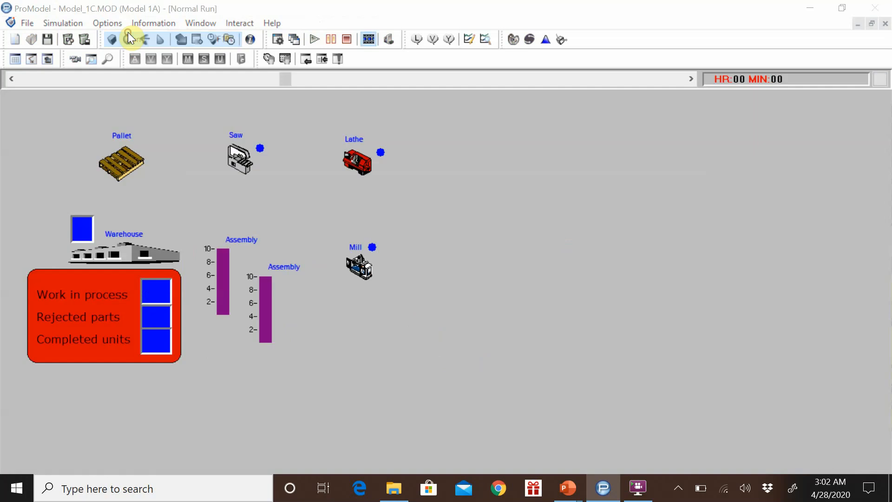
{"action": "left_click", "coordinate": [94, 83]}
{"action": "left_click", "coordinate": [94, 82]}
{"action": "left_click", "coordinate": [94, 82]}
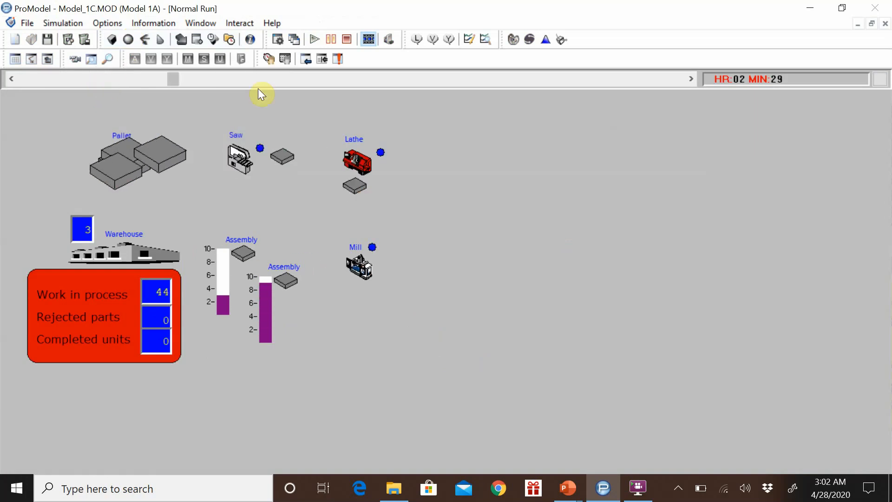
{"action": "left_click", "coordinate": [345, 77]}
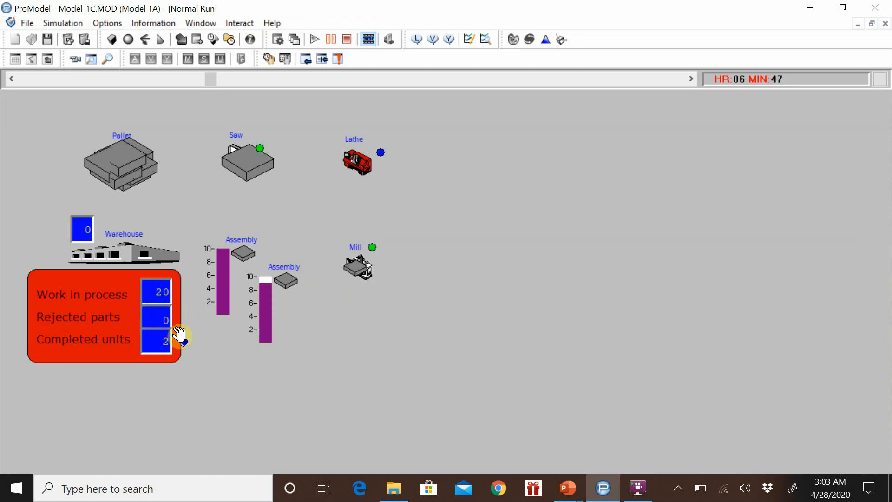
{"action": "left_click", "coordinate": [627, 486]}
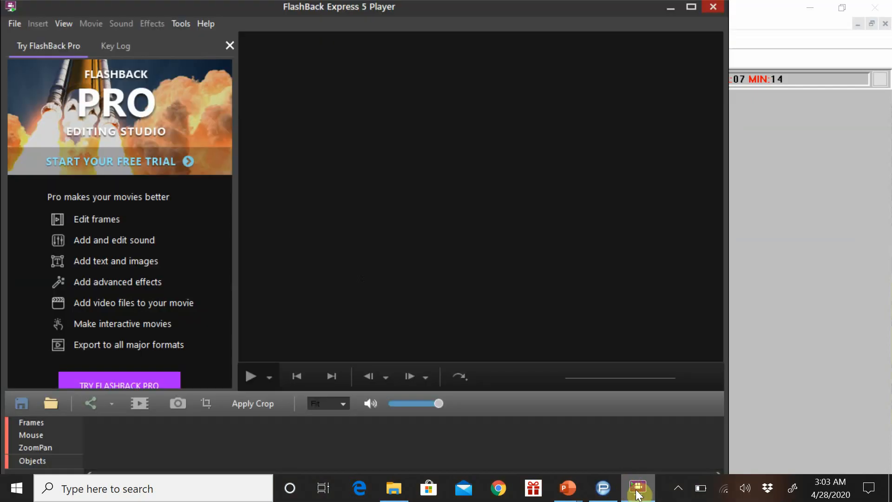